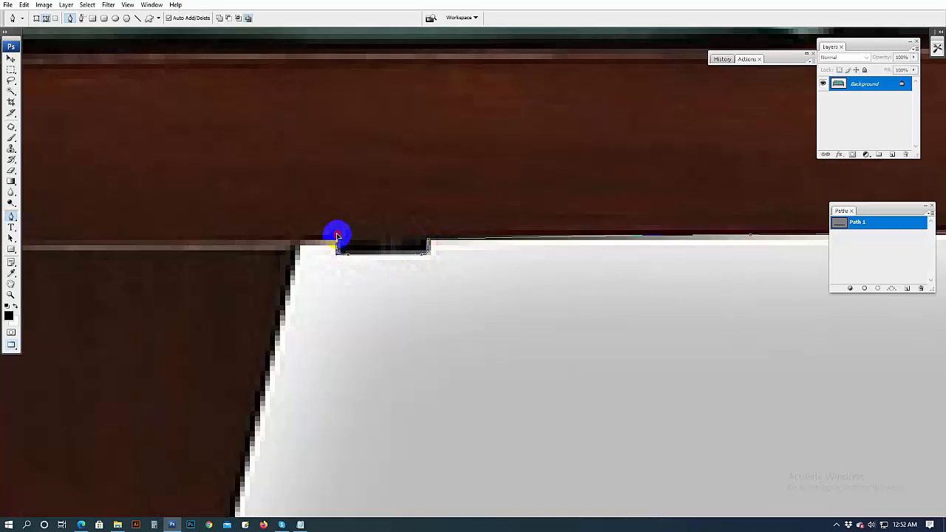
- Extend the pen path from the wooden rail's underside down the inner slanted edge of the sofa's left leg to its lower corner
click(296, 245)
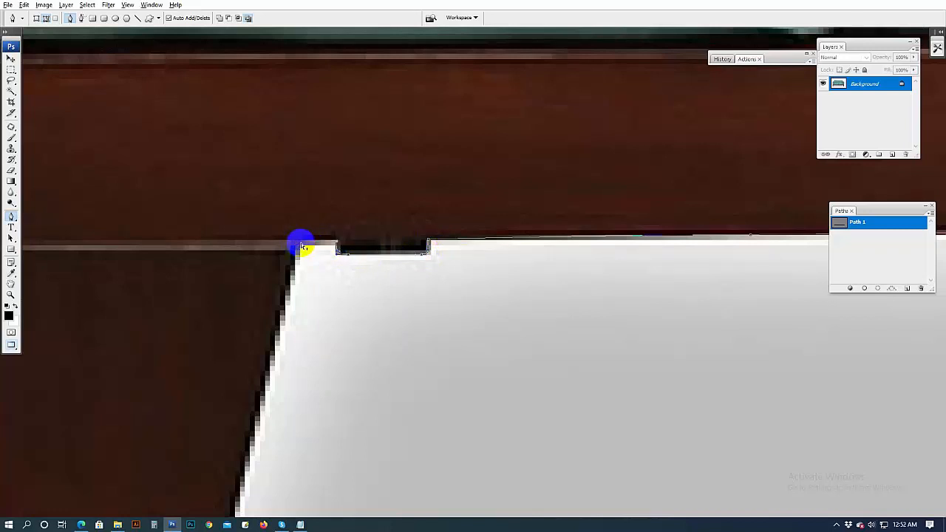
scroll(281, 279, down, 5)
scroll(281, 279, left, 3)
click(414, 312)
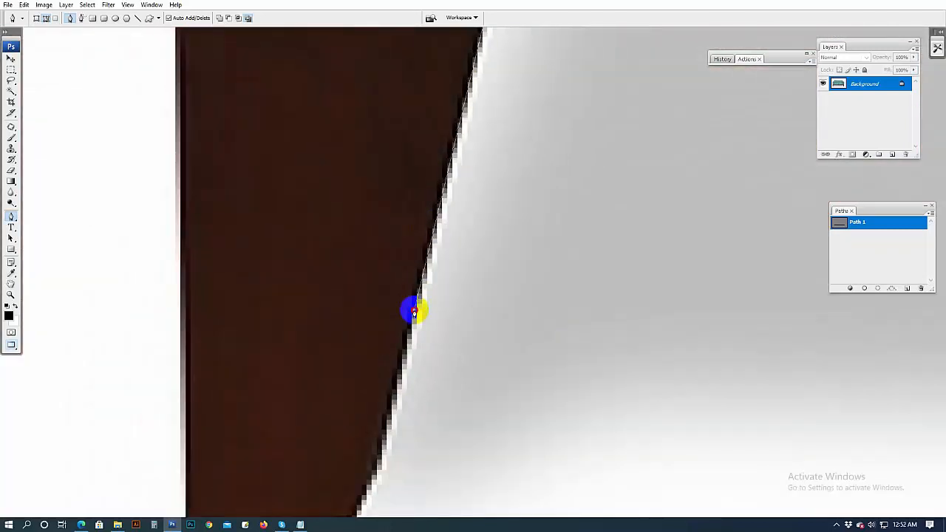
scroll(391, 369, down, 4)
scroll(416, 269, left, 1)
click(443, 223)
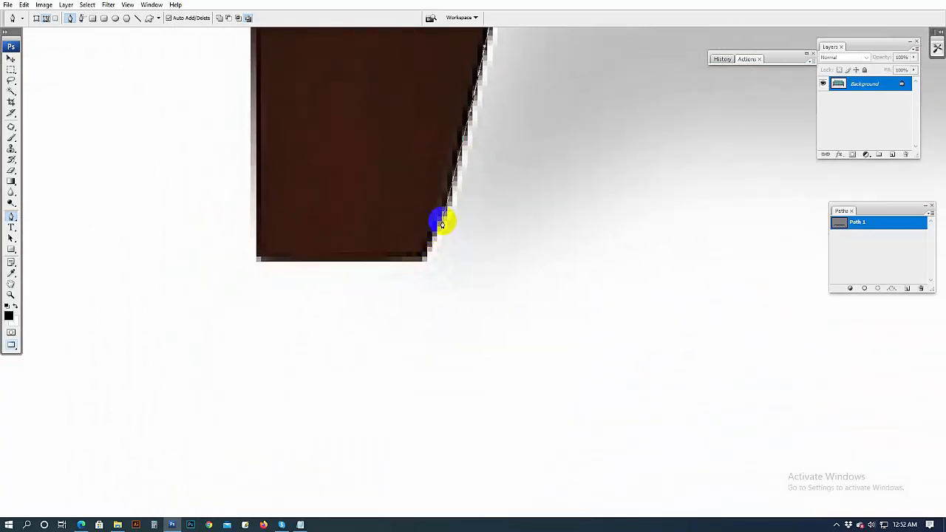
click(423, 259)
- Trace the left leg's bottom edge and its straight outer edge back up to the rail's underside
scroll(459, 260, left, 5)
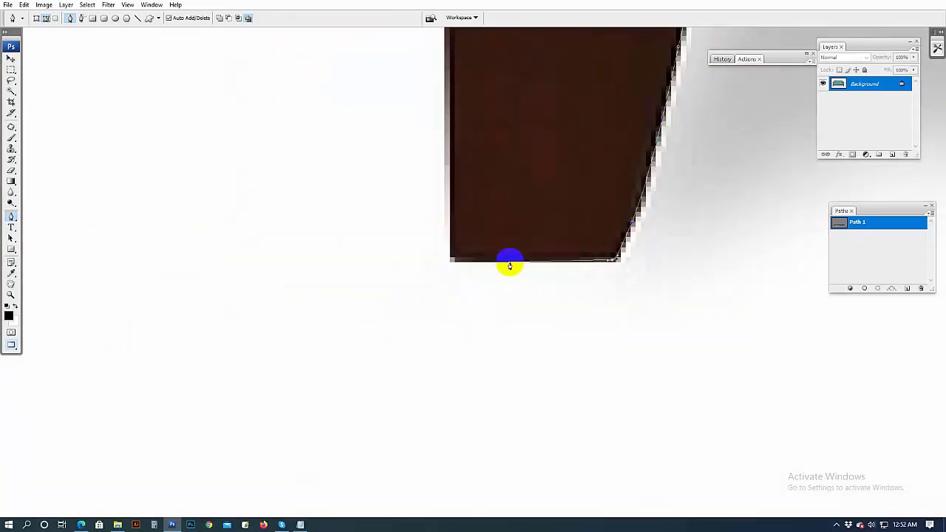
click(453, 259)
scroll(454, 225, up, 5)
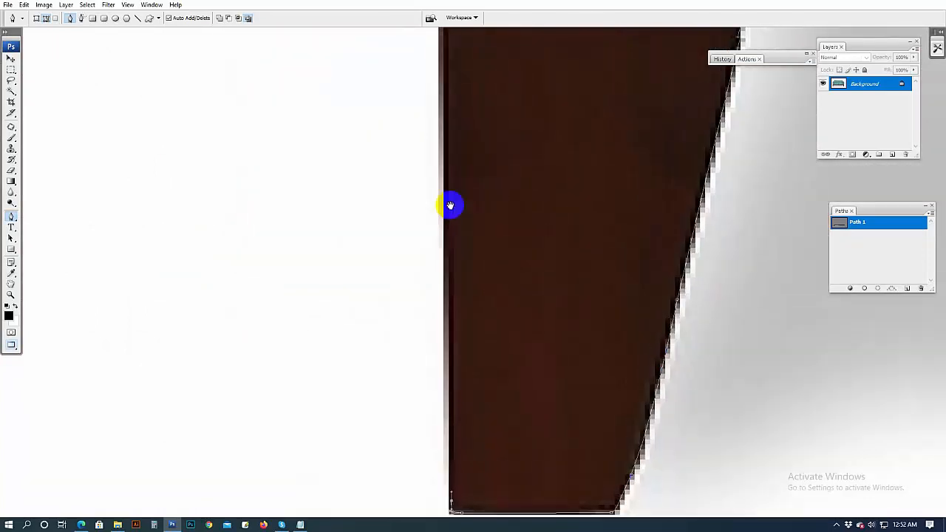
drag(424, 112, 465, 319)
scroll(418, 370, up, 3)
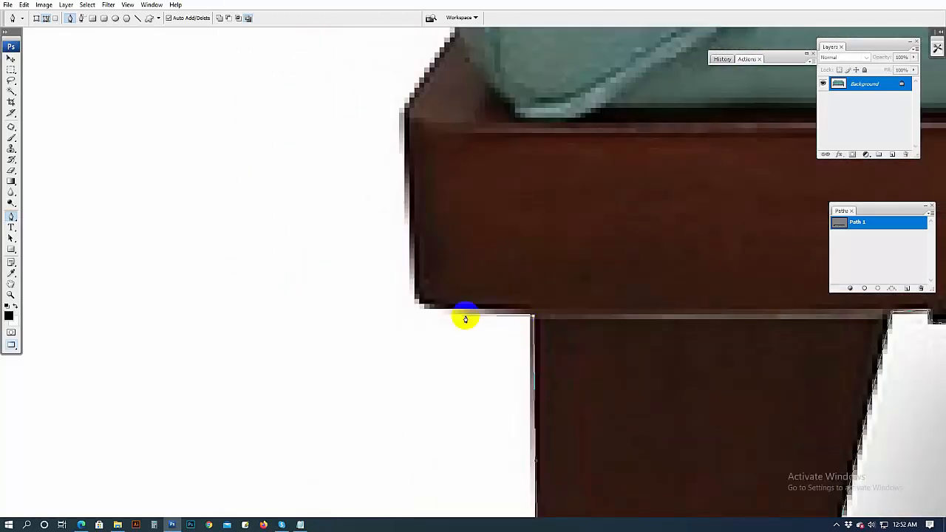
- Carry the path around the lower corner and left end of the wooden rail to its upper corner
click(417, 305)
drag(412, 259, 411, 257)
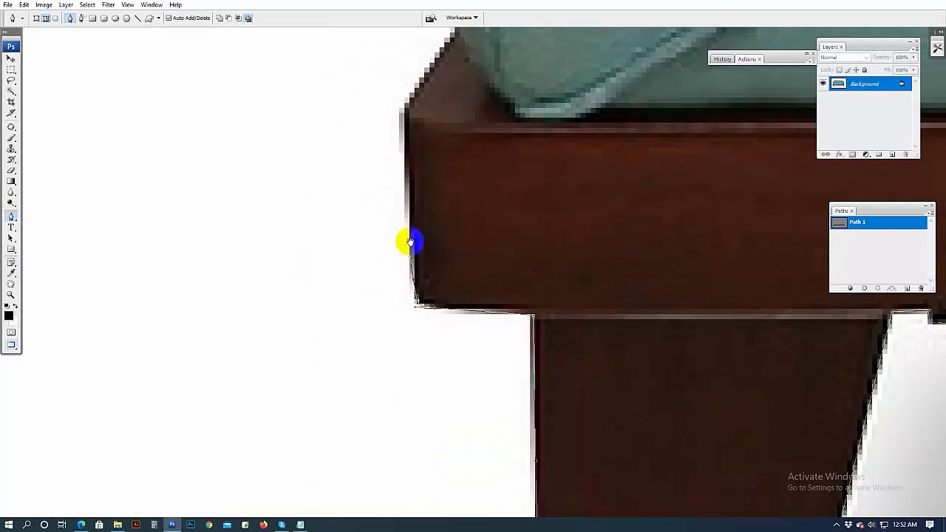
drag(409, 114, 405, 364)
drag(401, 373, 454, 194)
key(space)
key(space)
- Continue the path up the outer side of the sofa's left armrest
drag(439, 227, 466, 261)
key(space)
drag(451, 198, 457, 229)
key(space)
drag(464, 148, 422, 403)
drag(445, 164, 416, 271)
- Trace over the left armrest's rounded top to where it meets the backrest, starting up the backrest's side
key(space)
key(space)
mouse_move(411, 118)
mouse_down()
mouse_move(388, 380)
mouse_move(386, 332)
mouse_move(406, 236)
mouse_move(353, 368)
mouse_move(363, 323)
mouse_move(429, 266)
mouse_move(360, 354)
mouse_move(343, 353)
mouse_move(432, 264)
mouse_move(370, 313)
mouse_move(258, 370)
mouse_move(312, 327)
mouse_move(429, 274)
mouse_move(194, 363)
mouse_move(352, 366)
mouse_move(455, 401)
mouse_move(390, 422)
mouse_move(419, 349)
mouse_move(412, 237)
mouse_up()
key(space)
key(space)
key(space)
key(space)
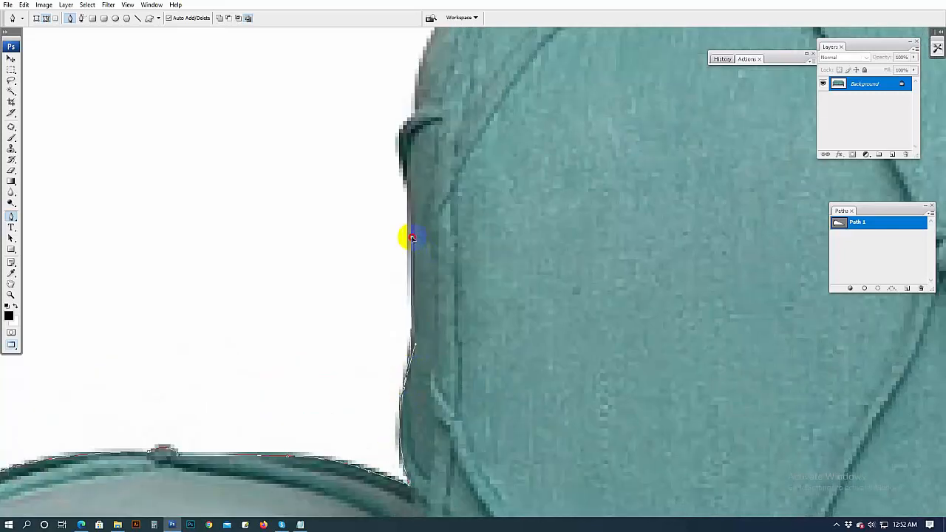
- Trace the backrest's left side past the dark fold, around the rounded upper corner and over the first button tuft
drag(410, 201, 420, 360)
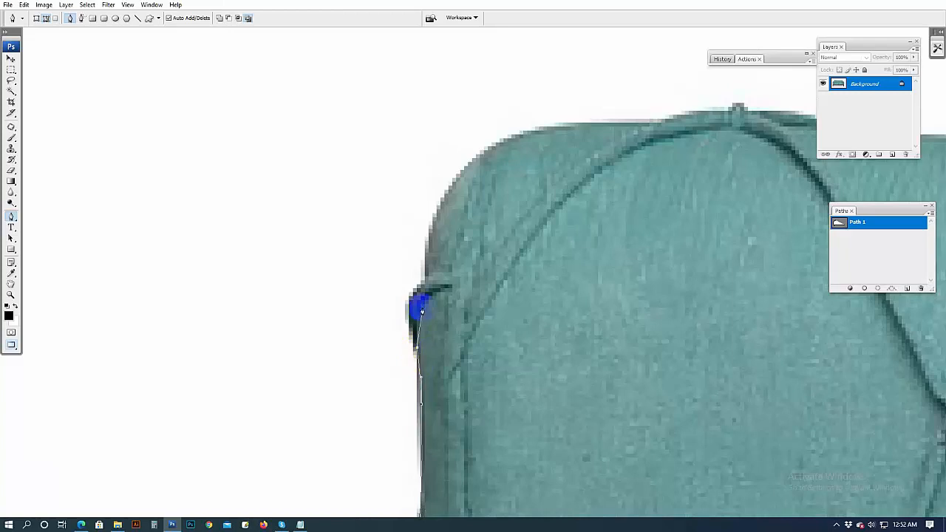
drag(427, 283, 254, 347)
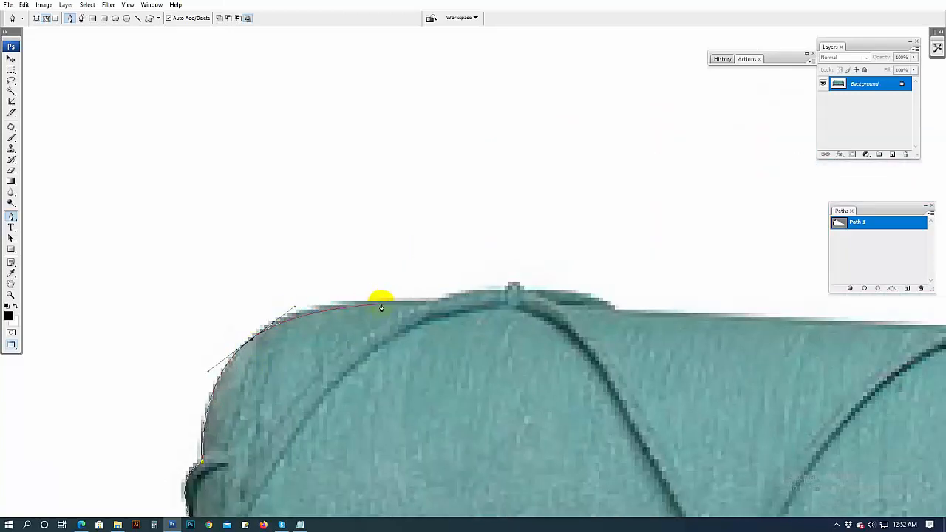
drag(437, 296, 478, 289)
click(505, 294)
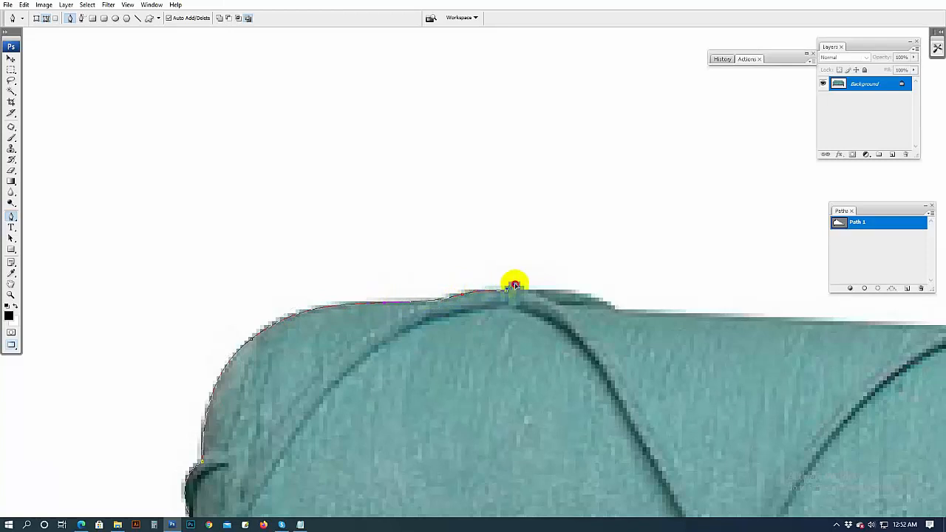
click(573, 299)
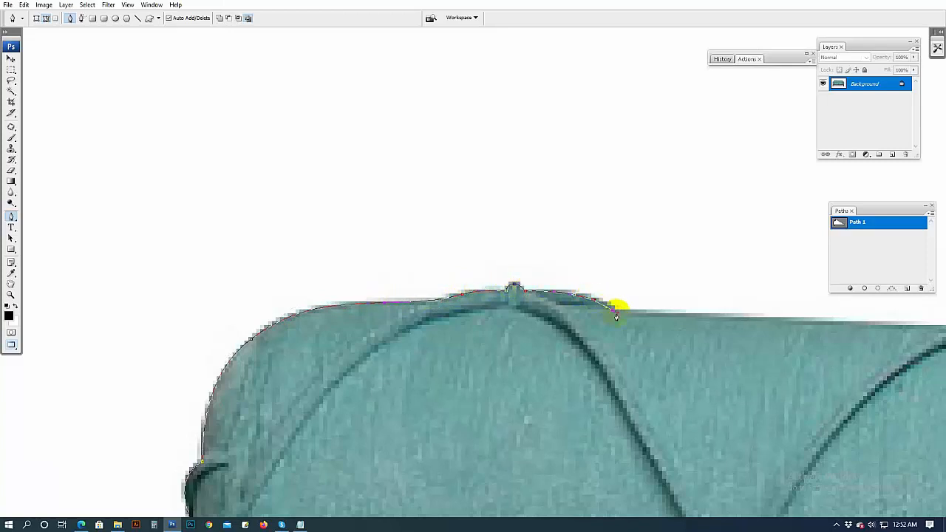
- Continue the path along the backrest's top edge over the second and third button tufts
drag(653, 325, 188, 316)
drag(391, 311, 523, 315)
drag(587, 293, 342, 307)
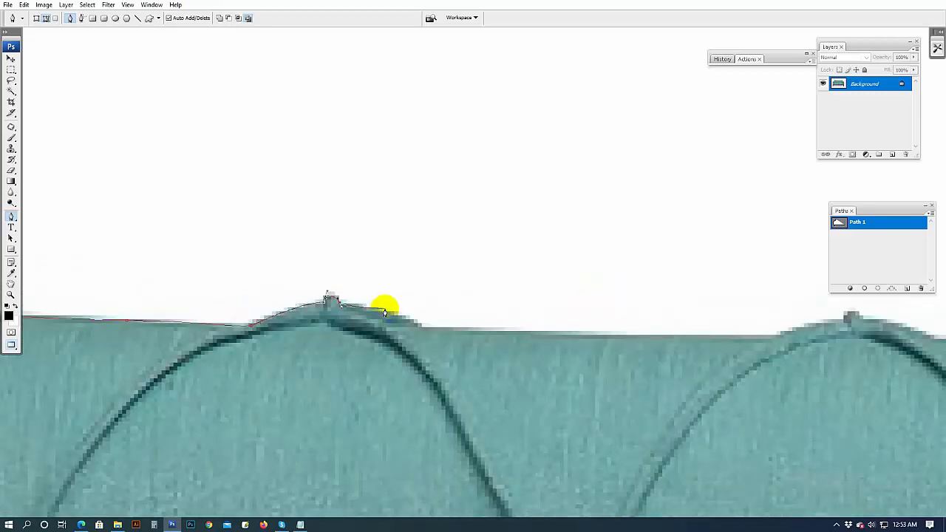
drag(539, 334, 187, 336)
drag(287, 346, 335, 348)
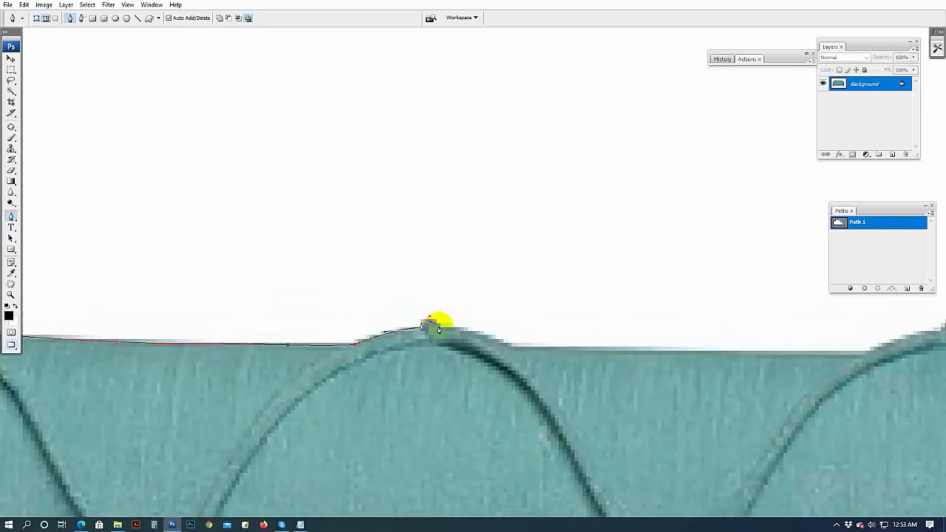
drag(474, 336, 501, 344)
- Extend the path along the backrest's top edge over the fourth and fifth button tufts
scroll(492, 352, right, 6)
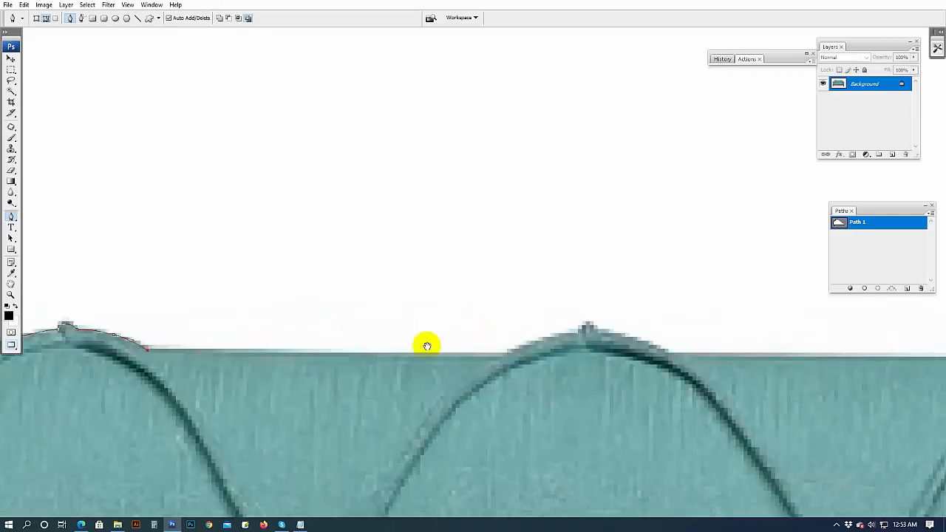
click(410, 356)
scroll(333, 359, right, 3)
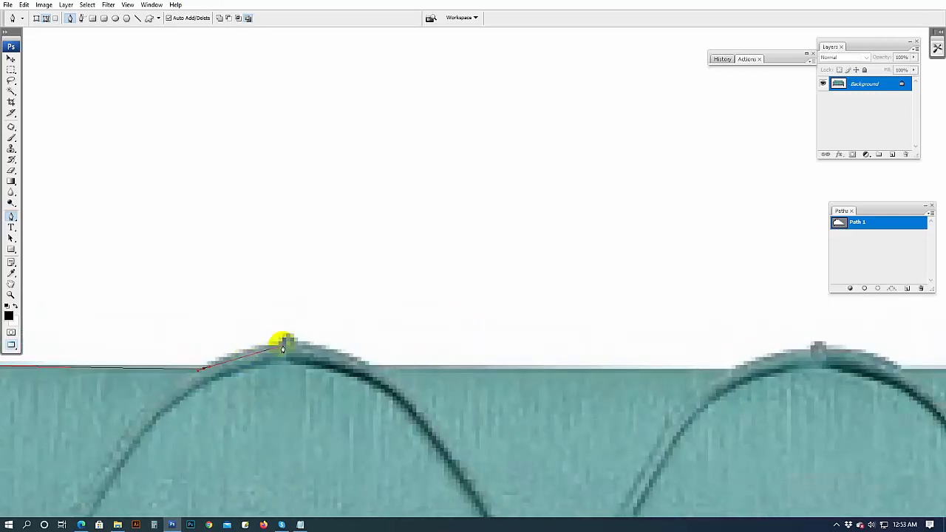
drag(284, 345, 356, 351)
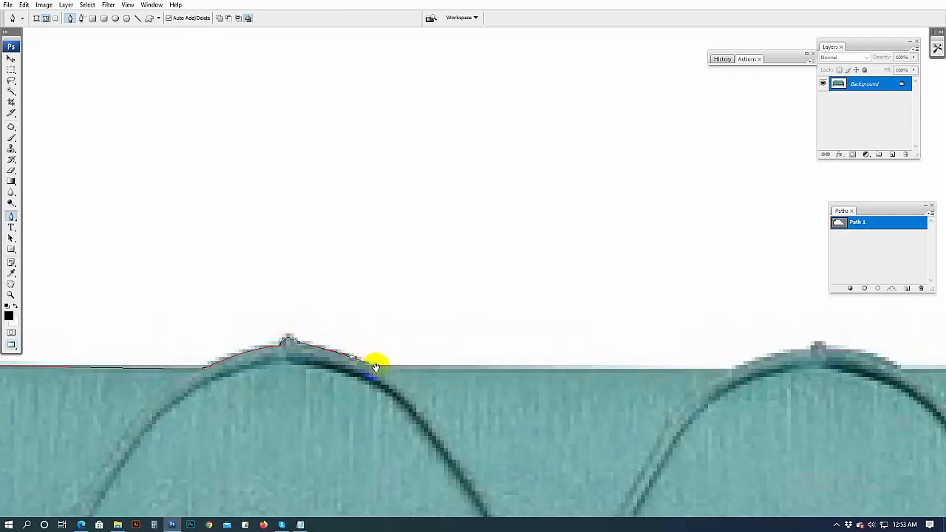
scroll(392, 365, right, 4)
click(421, 367)
click(495, 348)
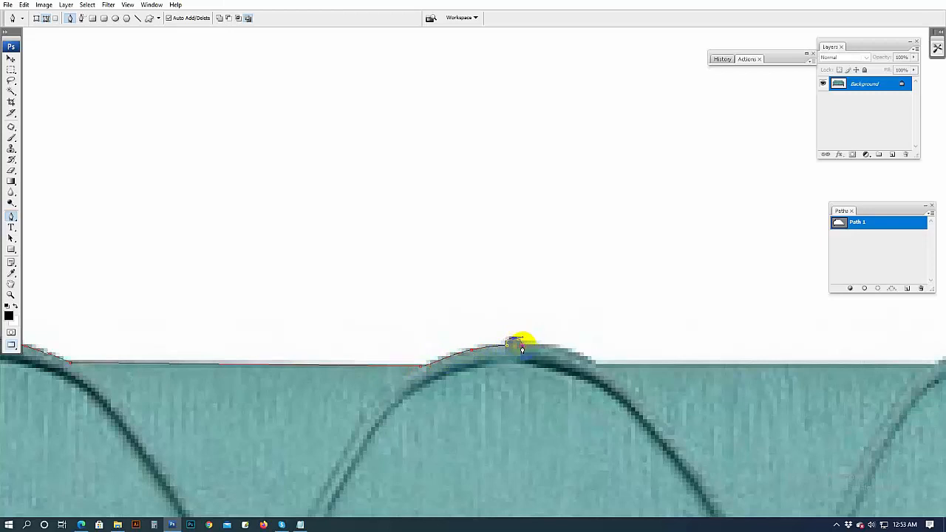
click(568, 353)
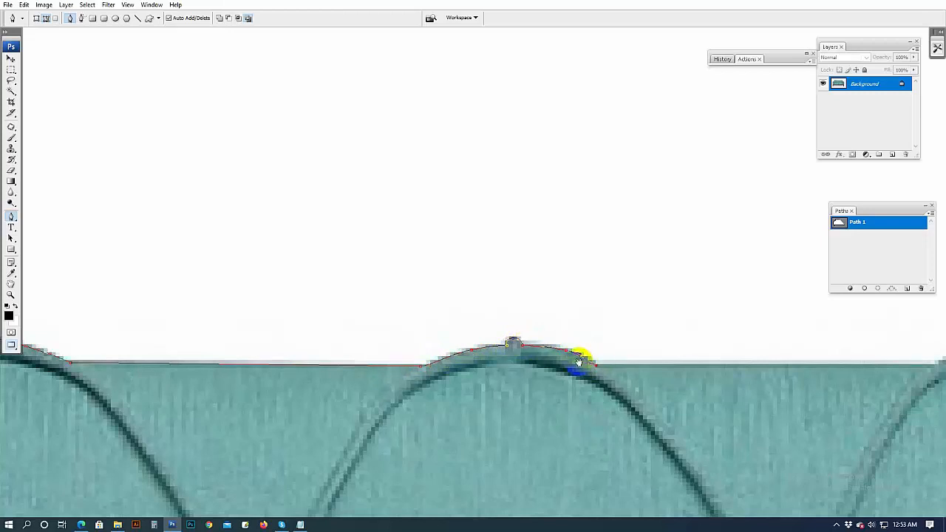
- Trace the backrest's top edge over the sixth and seventh button tufts
scroll(264, 374, right, 9)
click(224, 379)
click(270, 363)
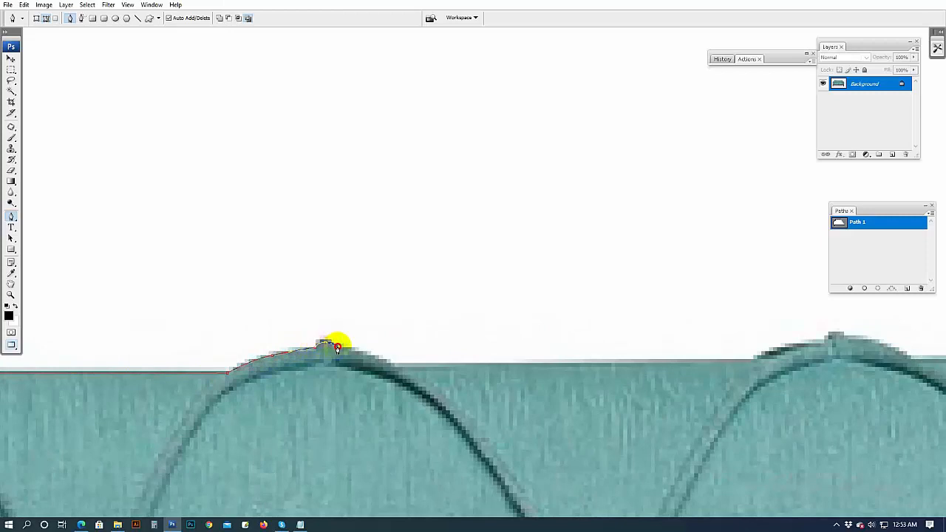
click(395, 366)
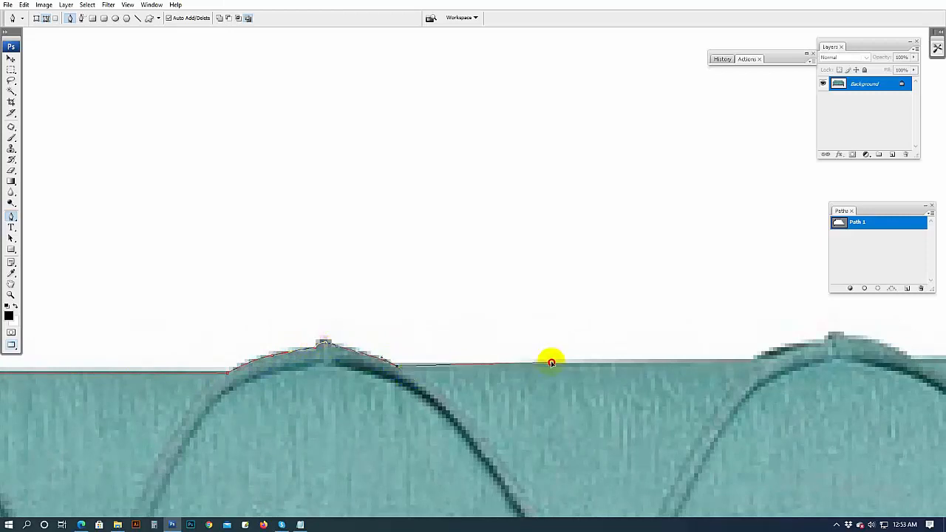
drag(605, 372, 246, 376)
click(399, 362)
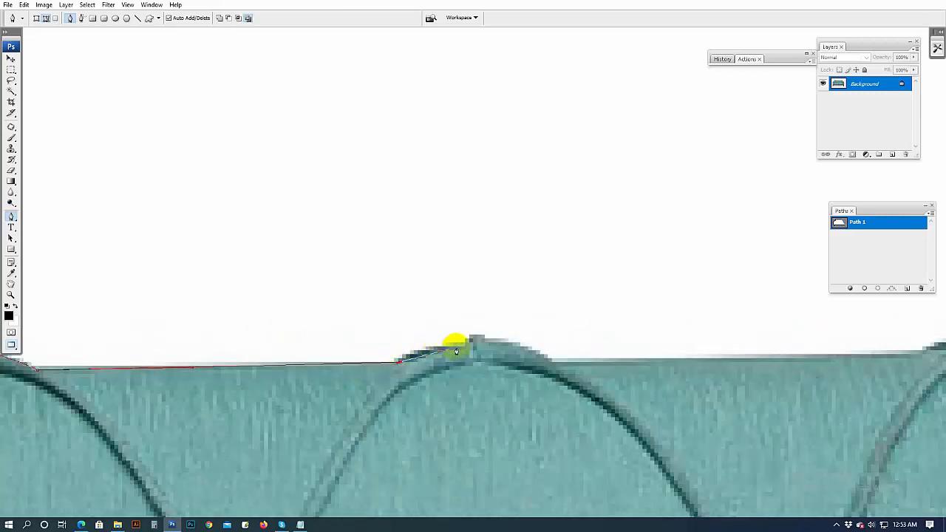
click(471, 335)
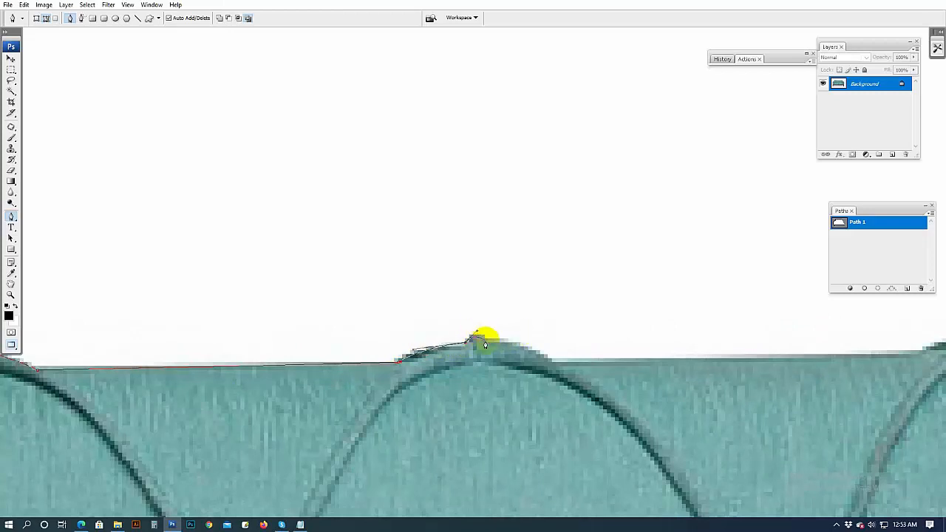
drag(485, 344, 524, 338)
click(551, 366)
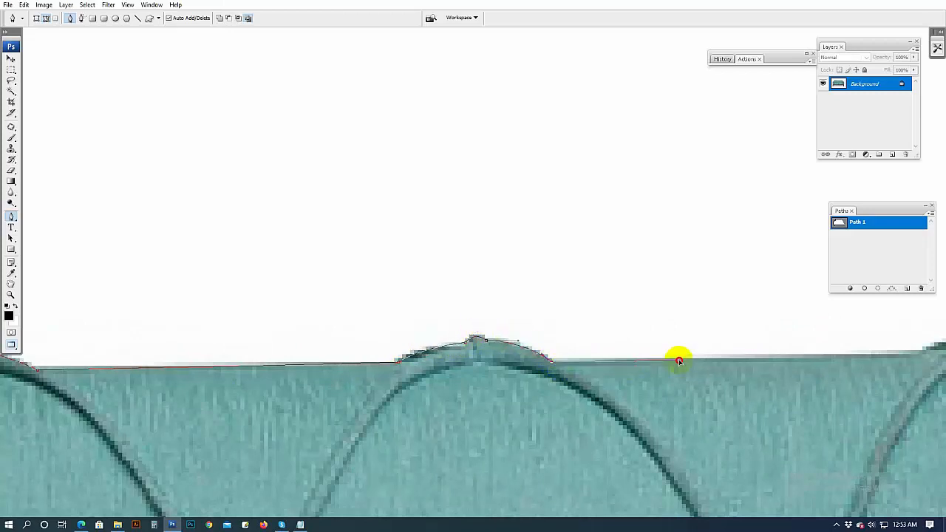
- Trace over the last button tuft on the backrest's top edge, near its right corner
drag(678, 359, 456, 343)
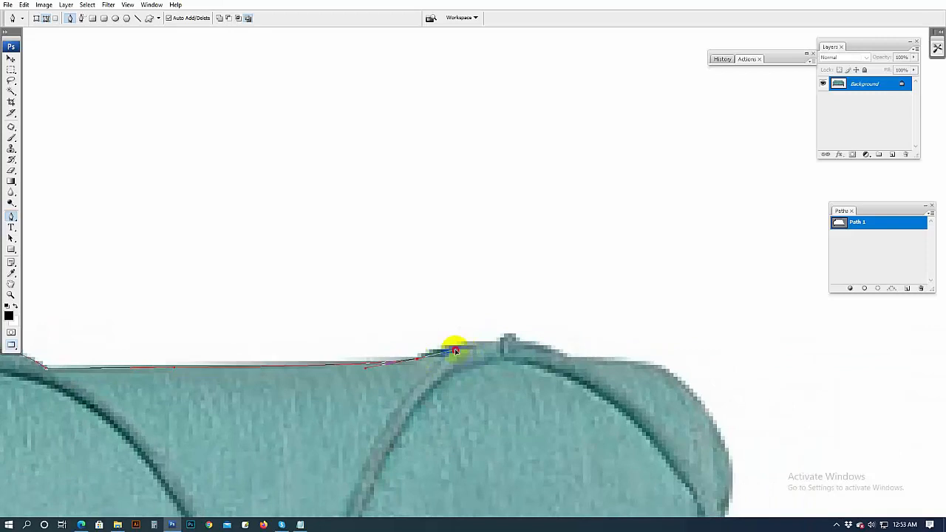
click(495, 342)
drag(517, 341, 552, 344)
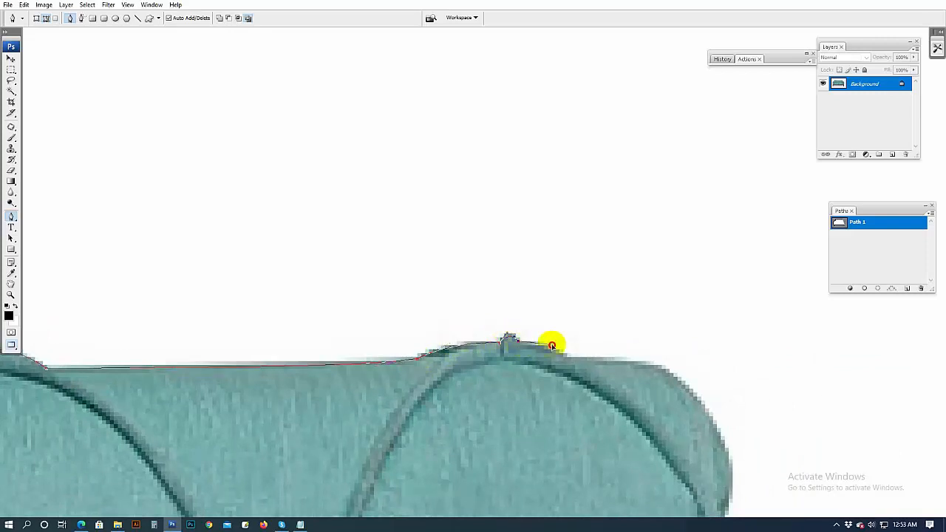
click(573, 359)
- Take the path around the backrest's rounded right corner and down its side to the right armrest
drag(622, 365, 231, 176)
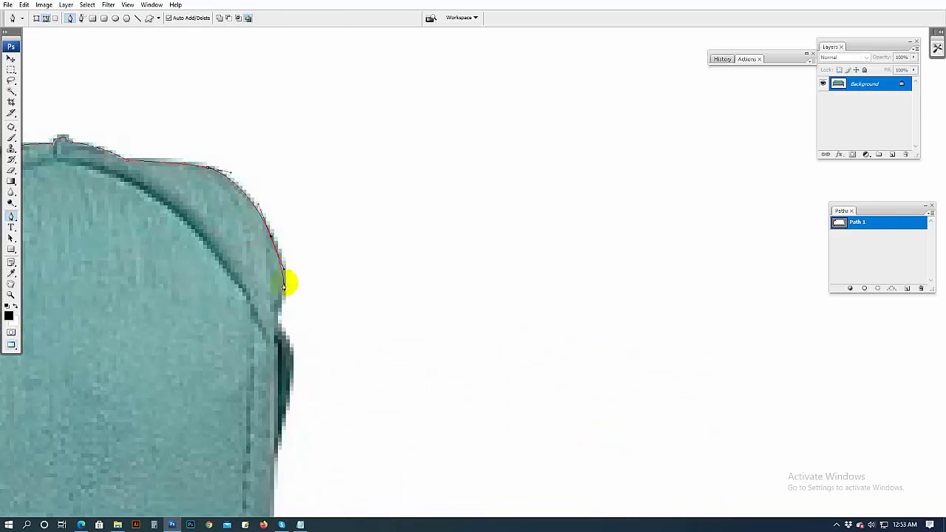
drag(283, 285, 281, 316)
drag(289, 352, 291, 222)
drag(279, 276, 281, 85)
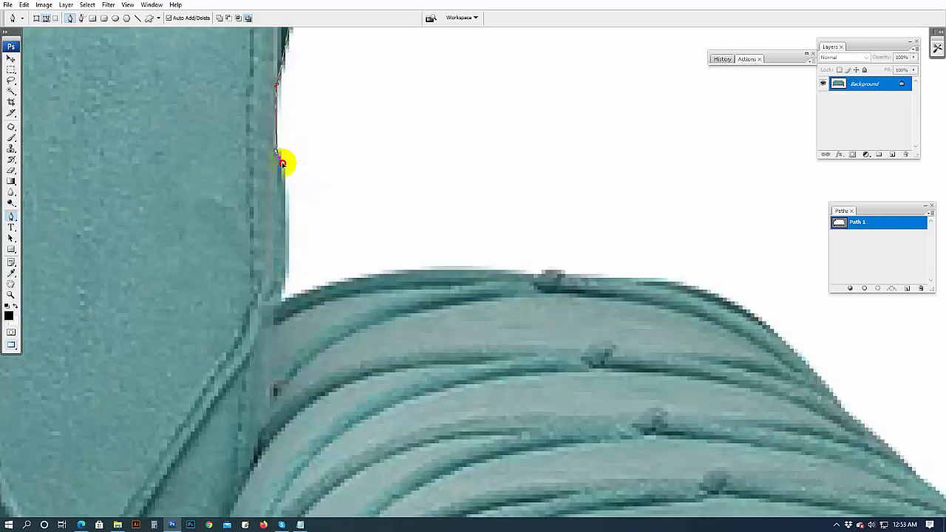
drag(289, 291, 314, 148)
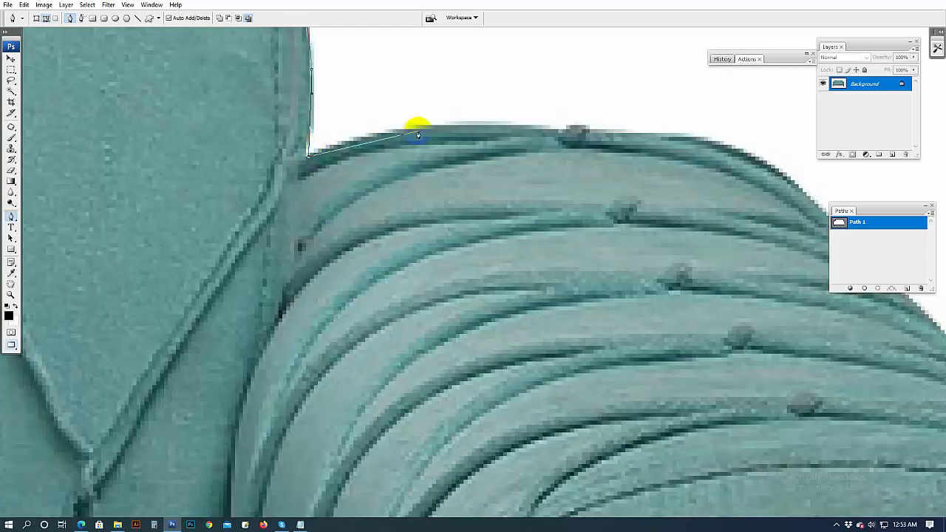
- Trace the right armrest's top edge past its button and down its sloping shoulder
drag(453, 127, 195, 151)
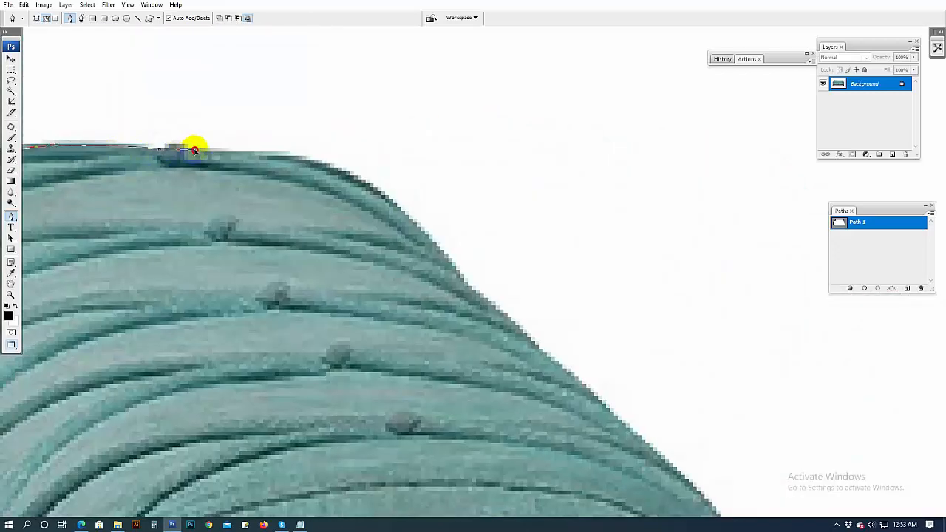
drag(411, 211, 219, 148)
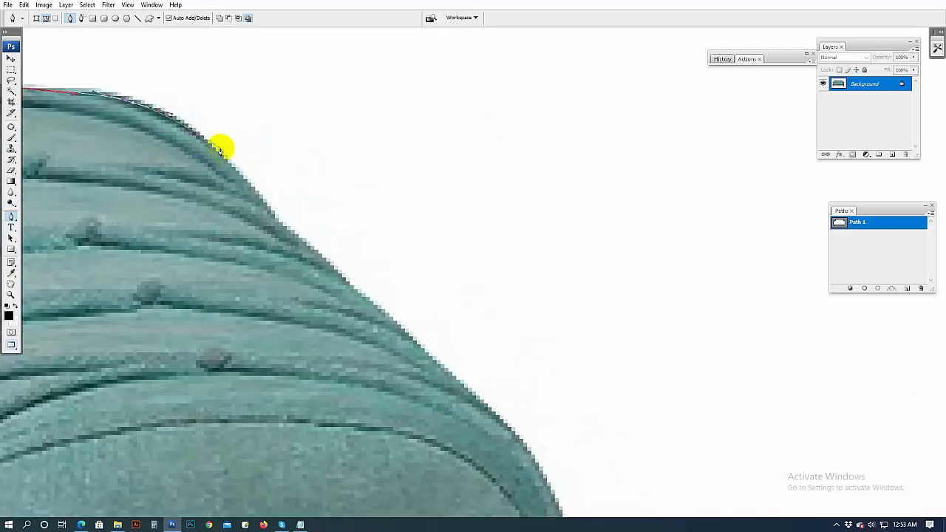
drag(294, 237, 219, 162)
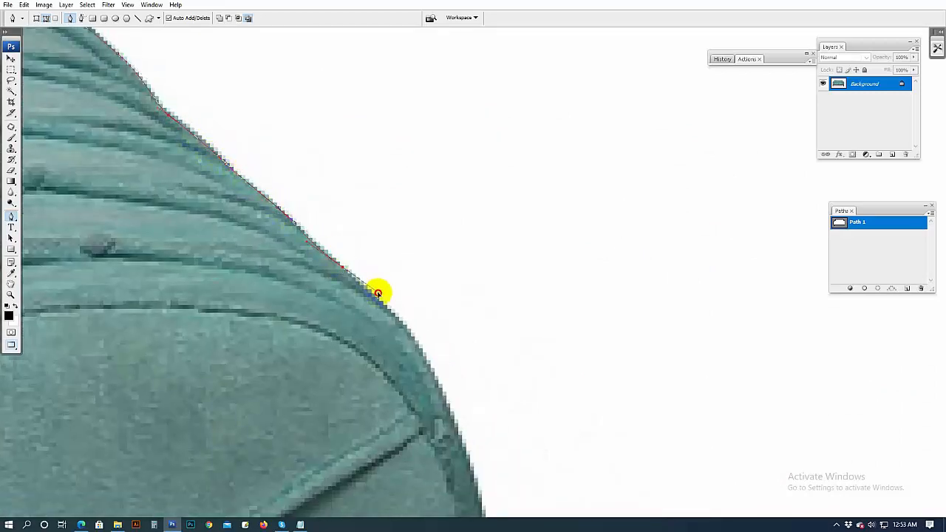
drag(425, 384, 345, 255)
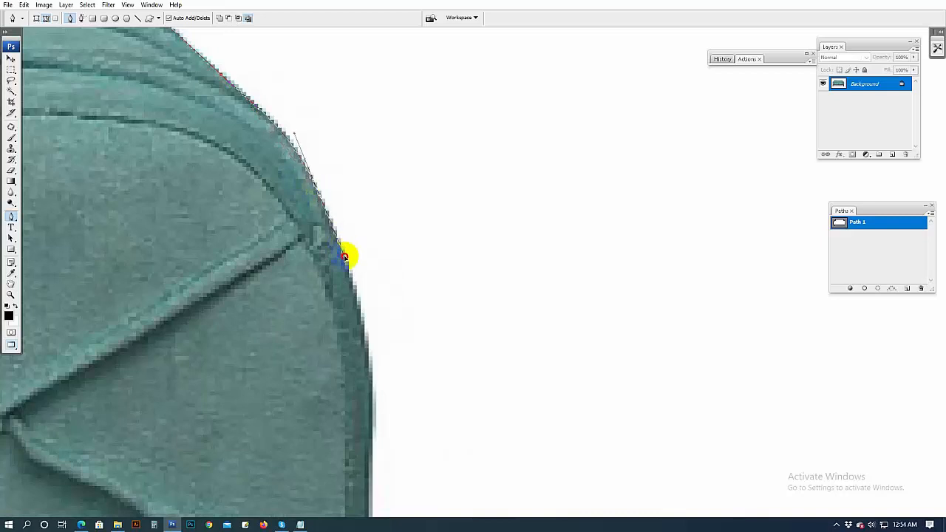
- Trace the right armrest's outer side downward and around the bulge where its side seams meet
drag(369, 366, 387, 184)
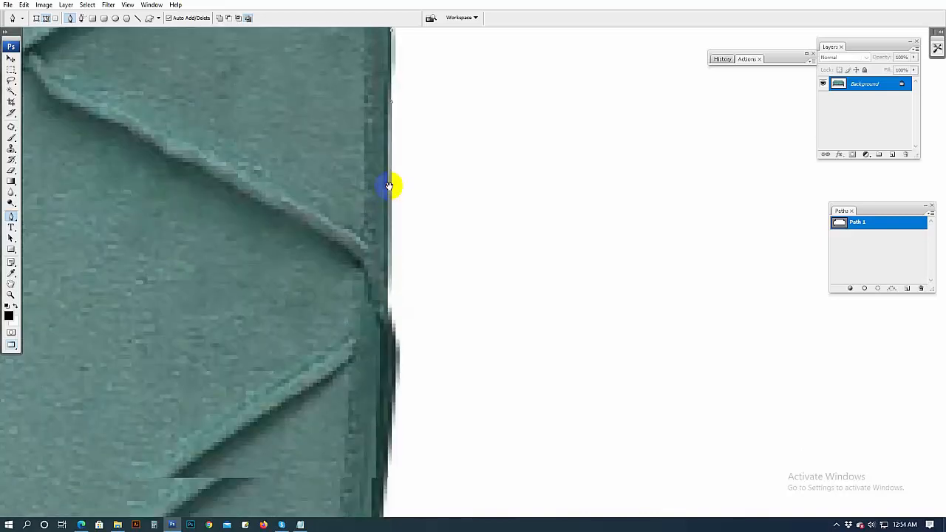
click(387, 308)
drag(387, 308, 398, 204)
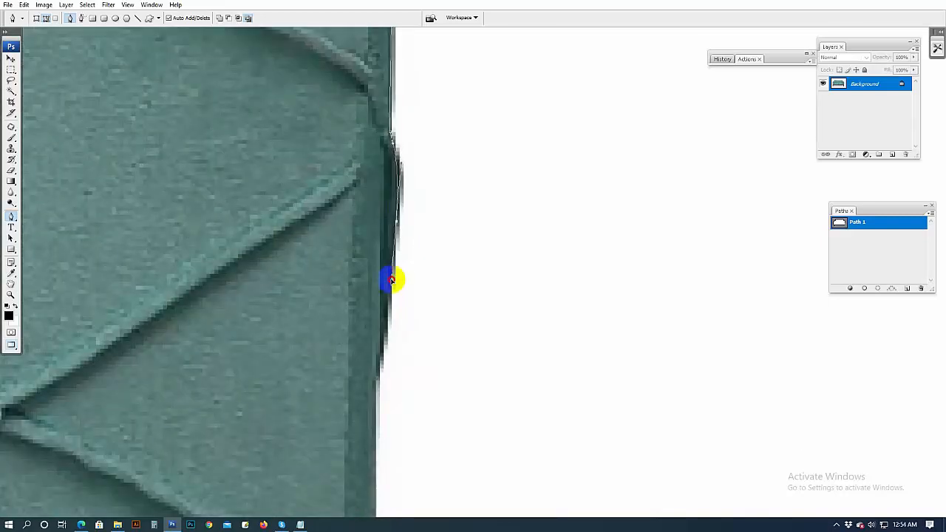
drag(387, 317, 412, 179)
click(399, 227)
- Continue the path down the right armrest's lower outer side to the wooden base
drag(403, 444, 414, 239)
drag(414, 298, 433, 170)
drag(426, 203, 421, 228)
scroll(414, 229, down, 3)
click(407, 261)
scroll(411, 263, down, 4)
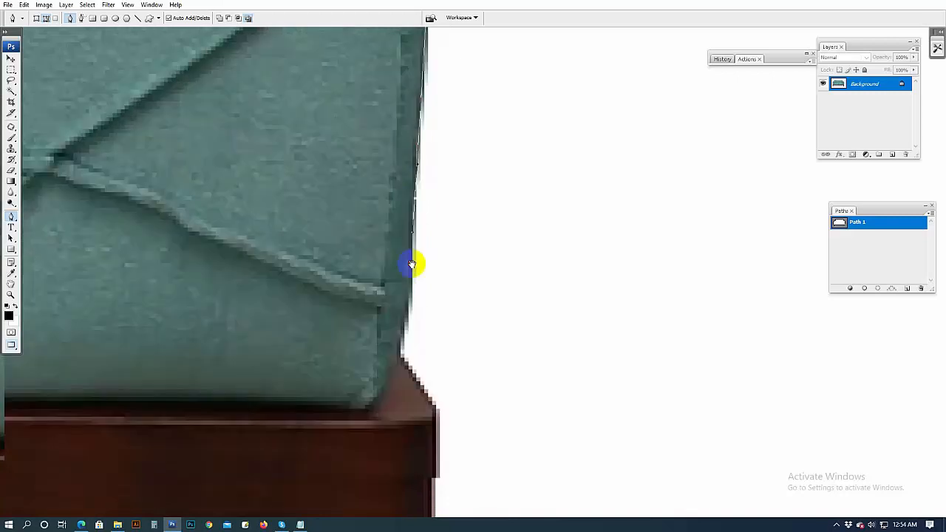
- Take the path around the wooden base's right end and along its underside to the right leg
drag(419, 180, 563, 149)
click(385, 222)
scroll(397, 185, down, 2)
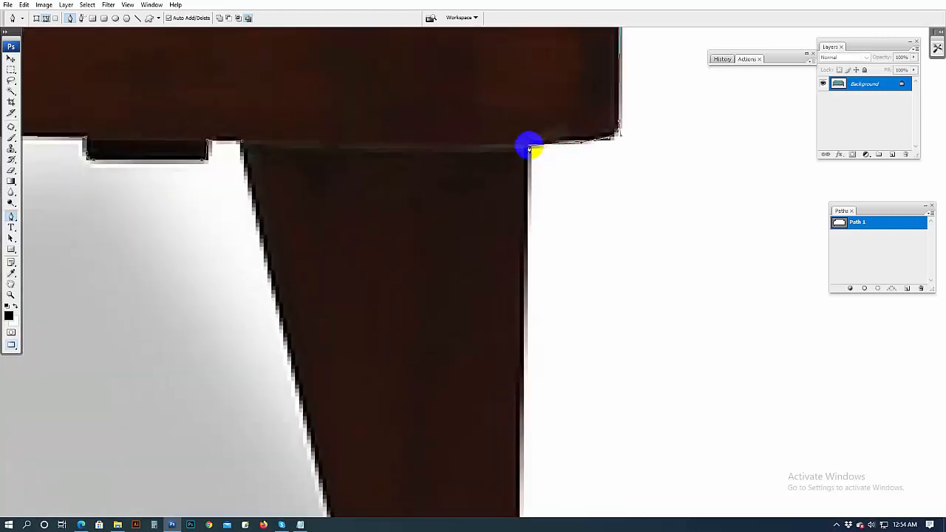
- Trace the right leg's outer edge down to the floor and across the bottom of its foot
drag(512, 282, 473, 30)
drag(478, 340, 679, 307)
drag(571, 302, 564, 303)
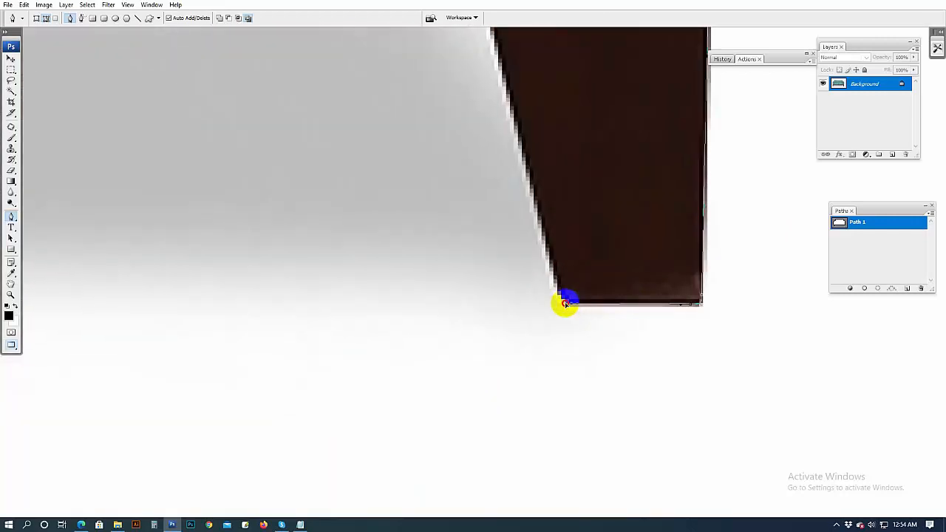
click(559, 284)
- Trace the right leg's slanted inner edge up to the underside of the wooden base
drag(521, 186, 592, 484)
click(518, 132)
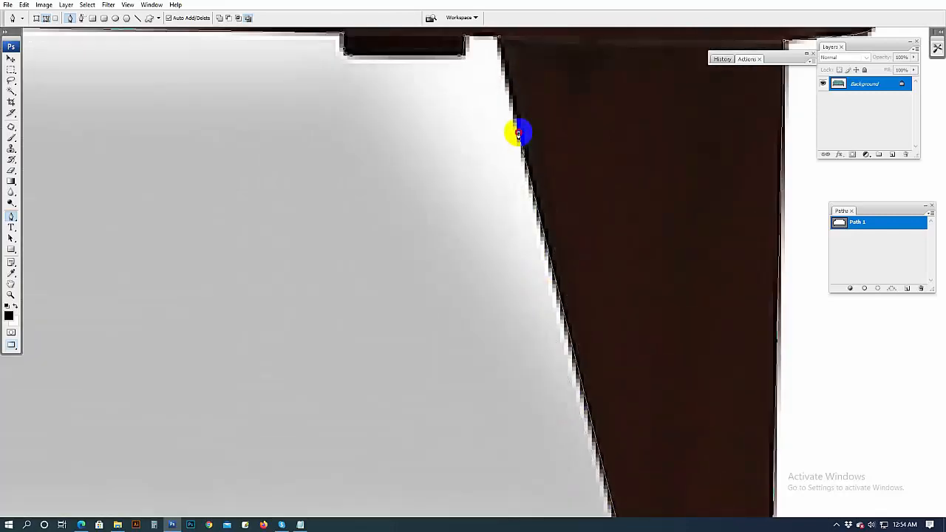
drag(515, 110, 565, 371)
click(549, 301)
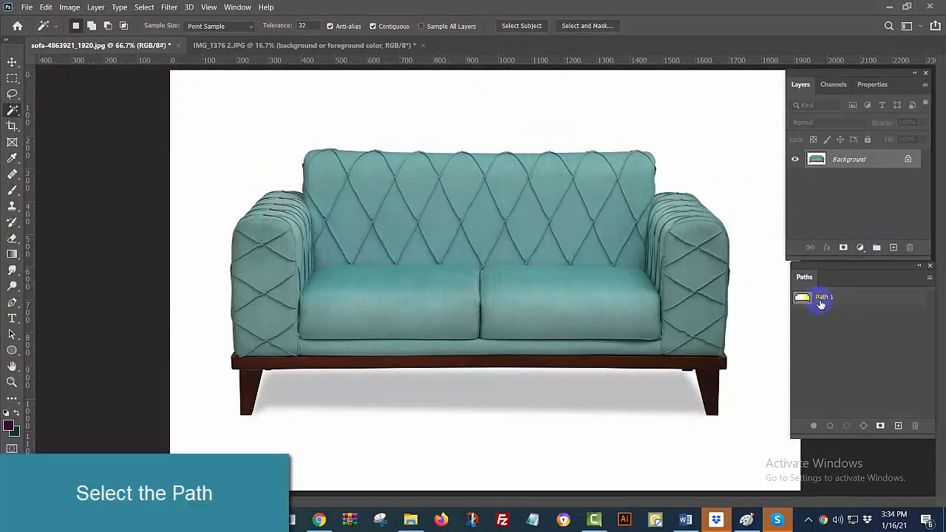
- Make a new anti-aliased selection from Path 1 with a feather radius of 0.5 pixels
click(821, 301)
right_click(820, 302)
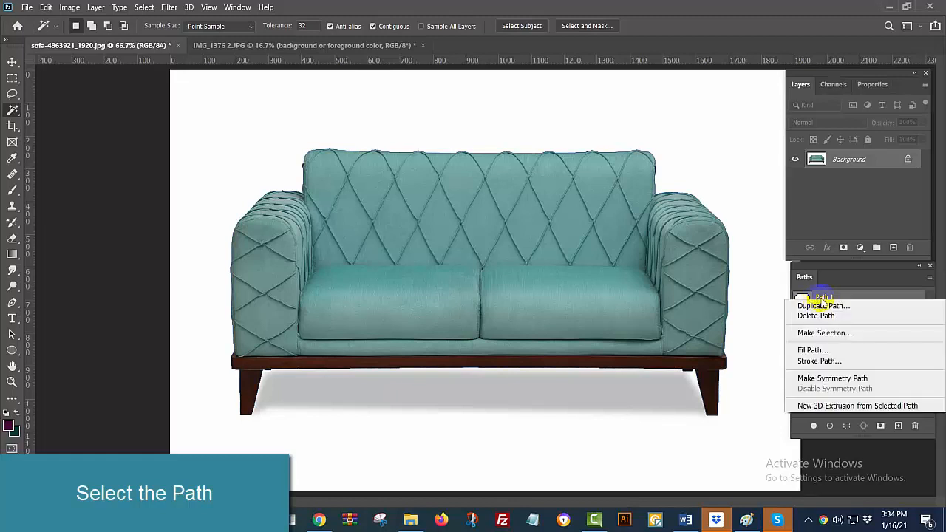
click(840, 335)
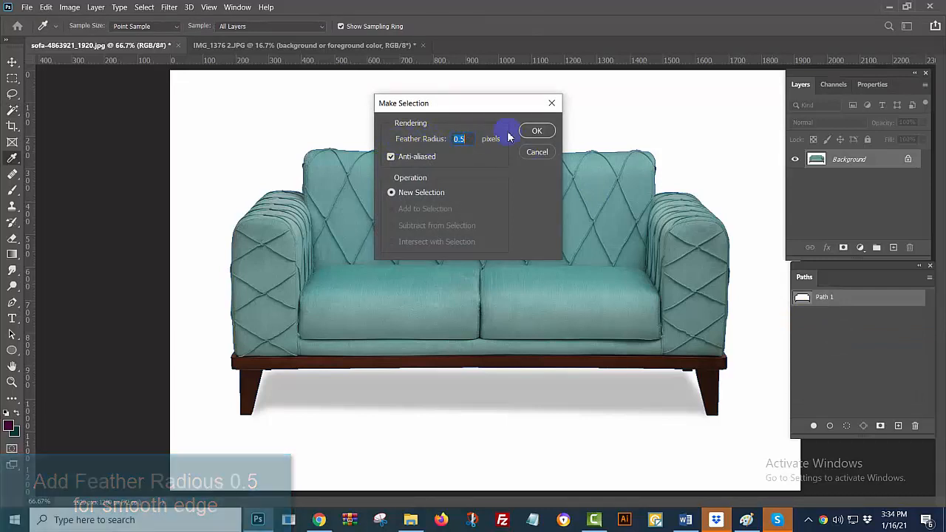
click(537, 130)
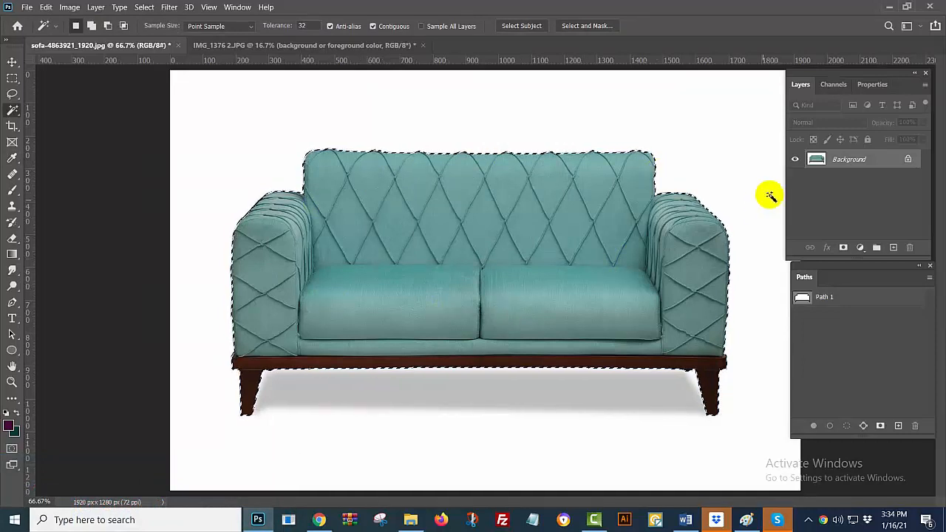
- Copy the selected sofa from the Background layer to its own layer and check the cutout with the Background briefly hidden
click(852, 160)
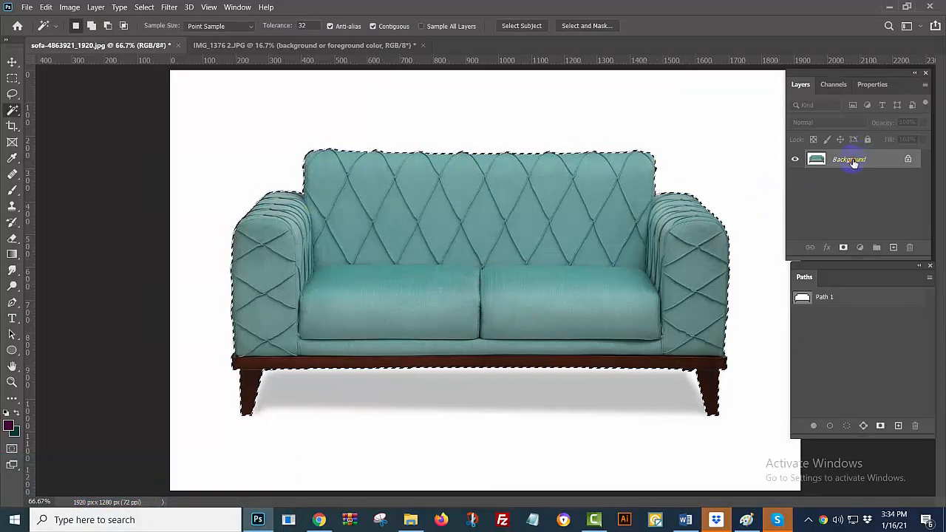
key(ctrl+j)
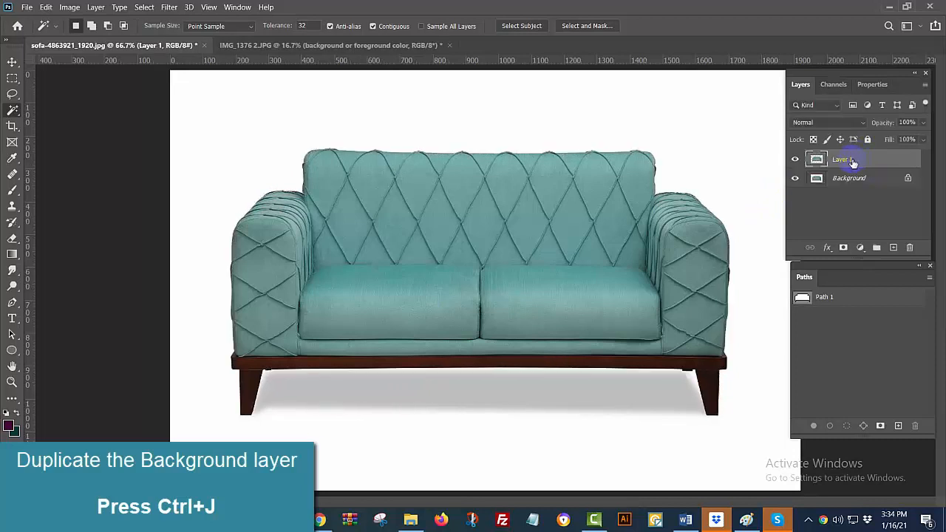
click(795, 178)
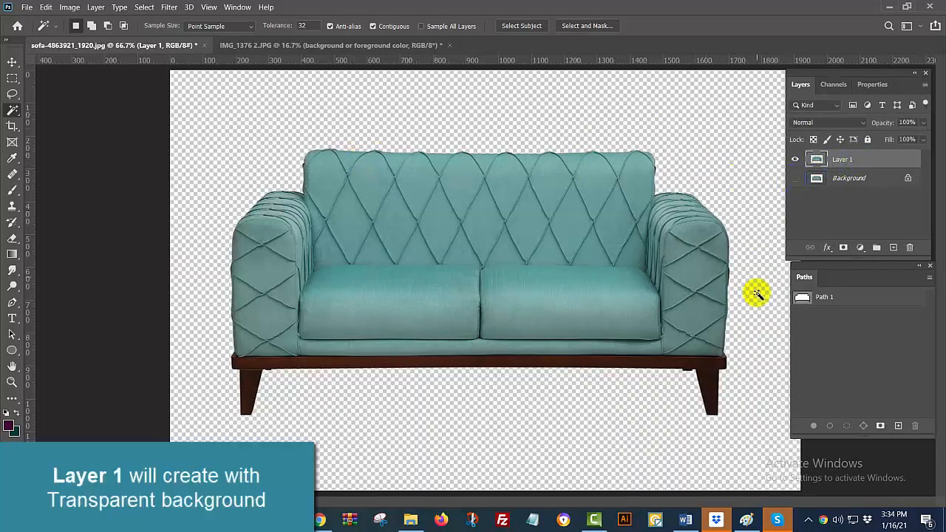
click(797, 178)
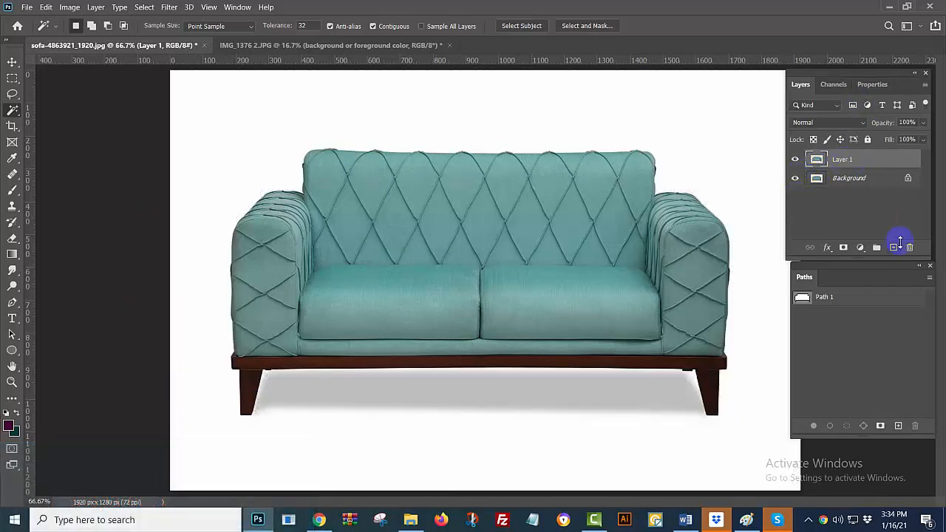
- Create a new empty layer and place it beneath the sofa cutout layer
click(895, 250)
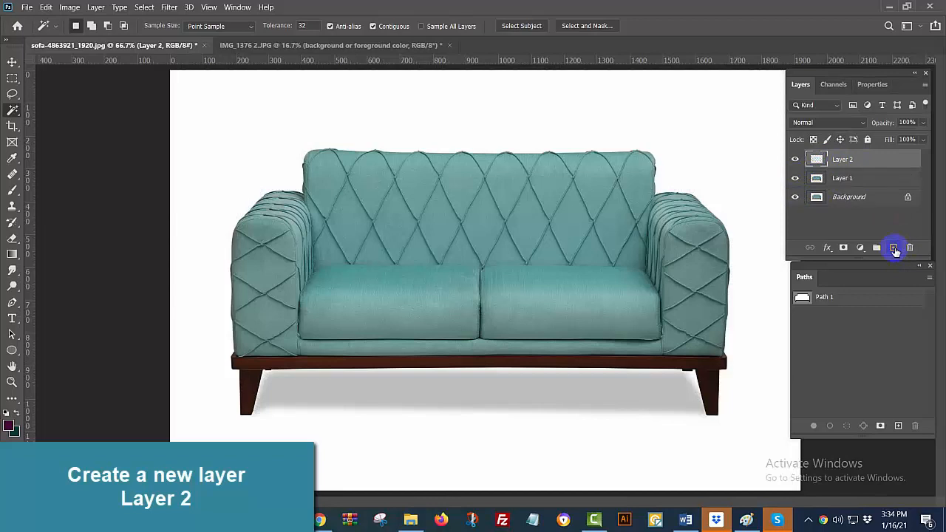
drag(846, 163, 841, 187)
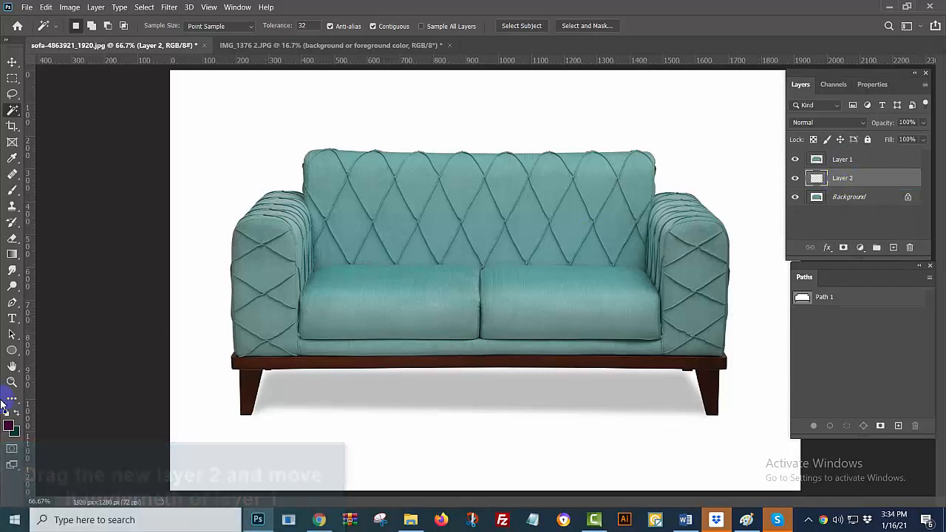
- Set the background color to golden yellow (#bfa011) and fill Layer 2 with it
click(16, 435)
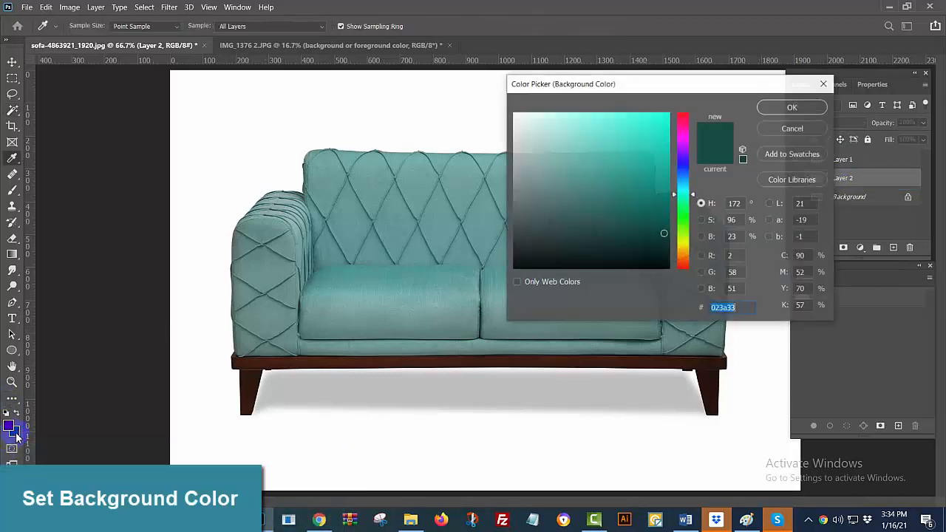
click(454, 263)
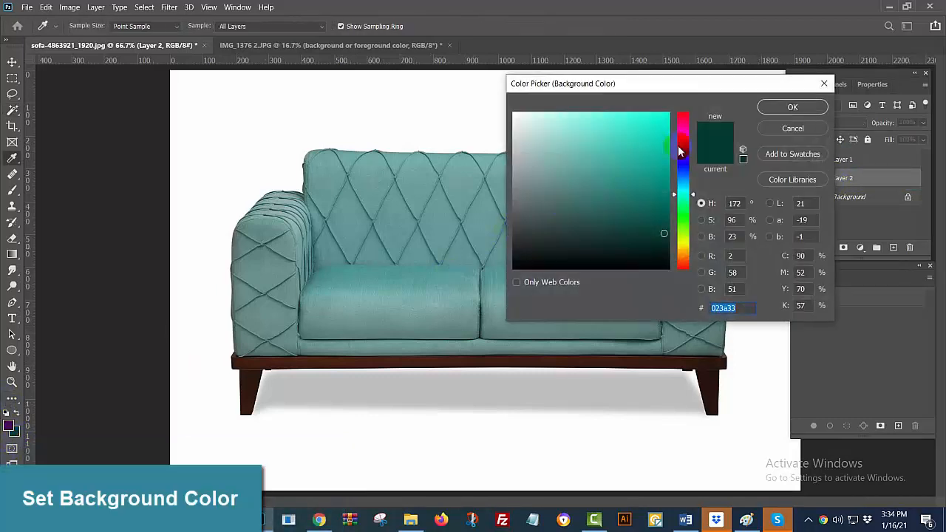
mouse_move(683, 165)
mouse_down()
mouse_move(683, 257)
mouse_move(658, 136)
mouse_move(656, 152)
mouse_up()
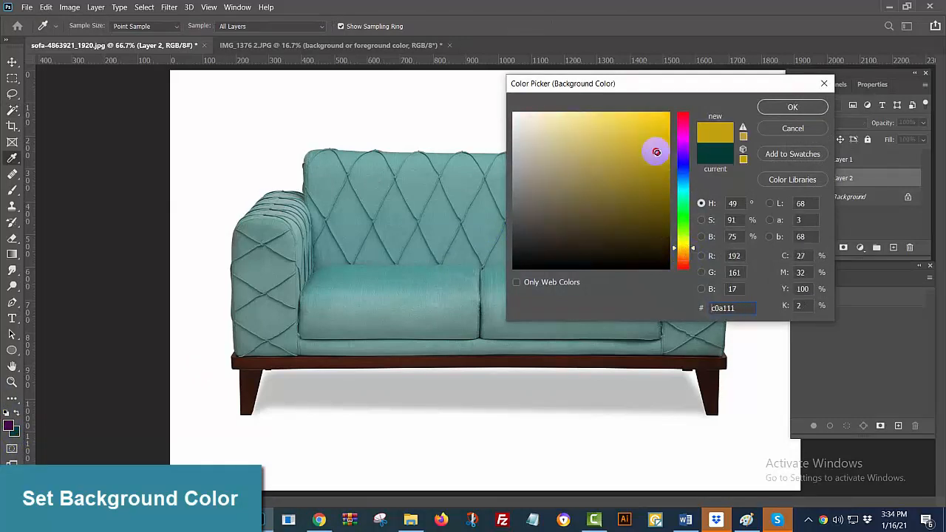
click(783, 109)
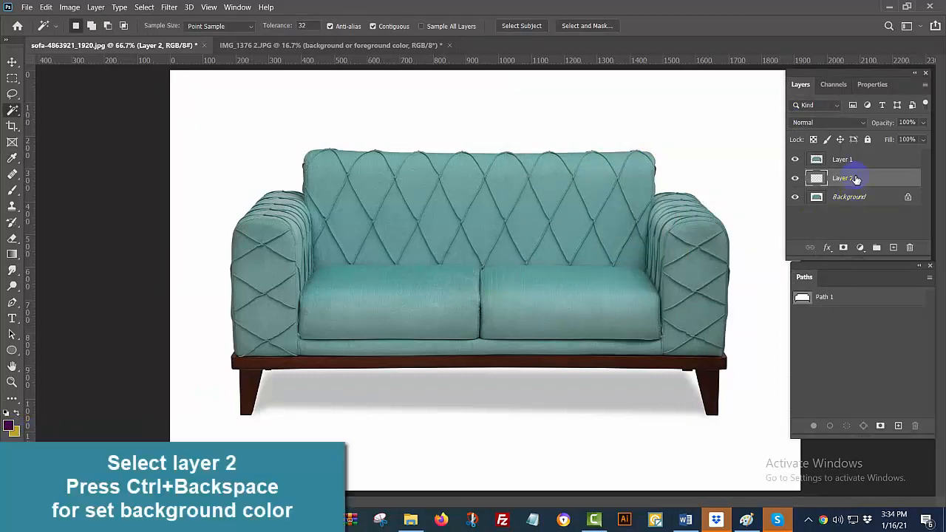
key(ctrl+BackSpace)
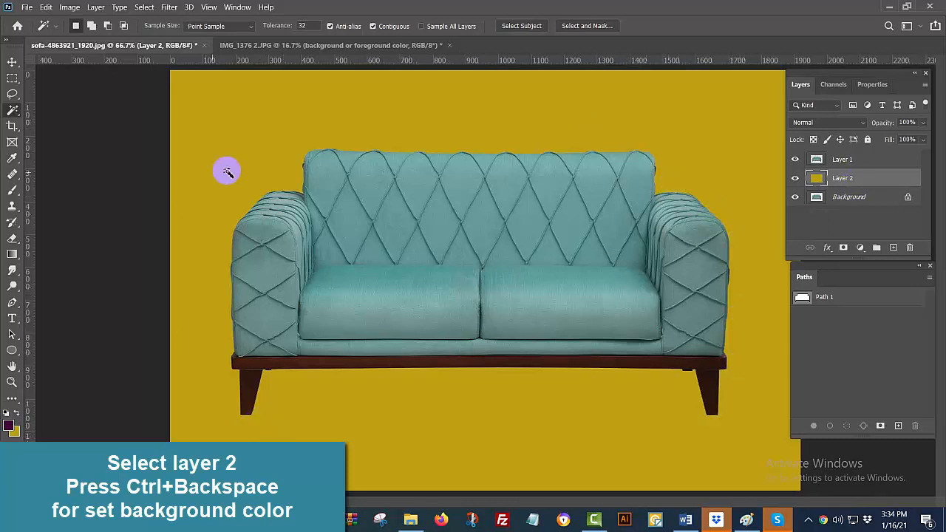
- Examine the sofa cutout's edges up close along the backrest, armrests, wooden base and legs against the yellow fill
scroll(298, 155, up, 5)
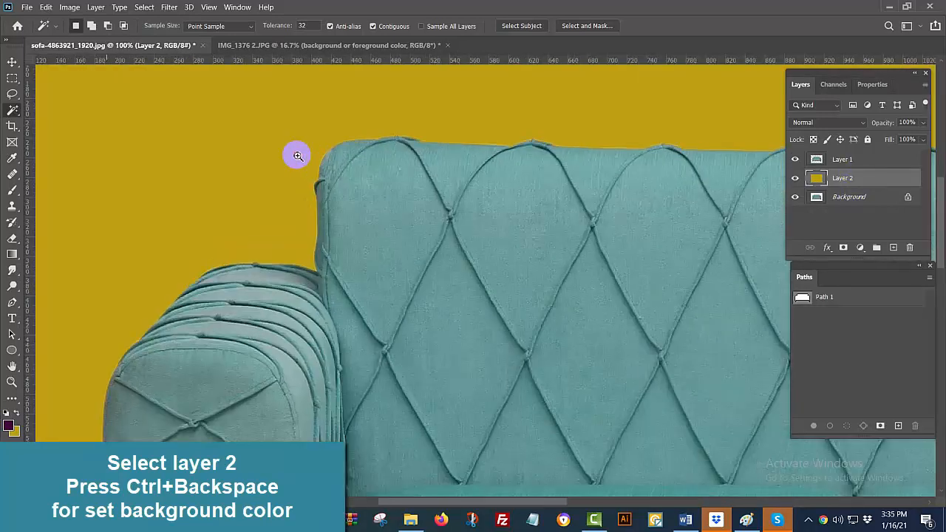
scroll(384, 242, down, 8)
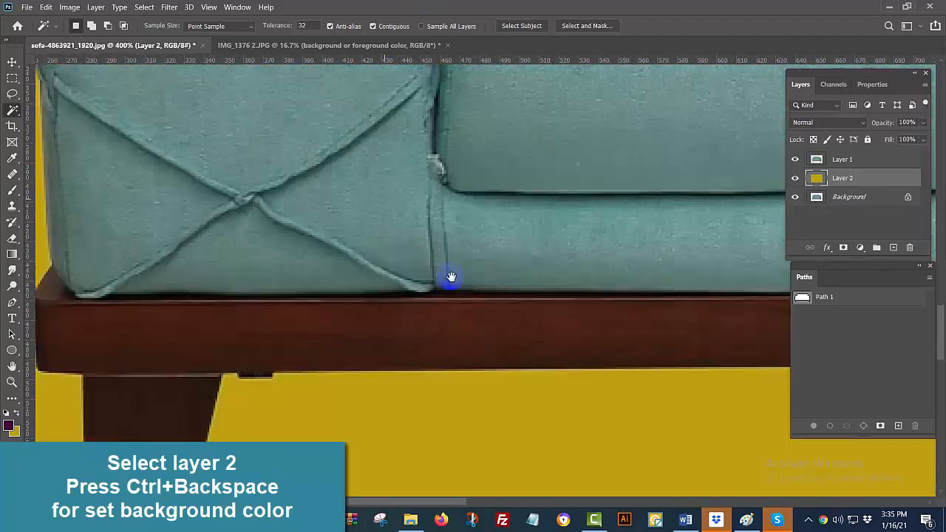
drag(554, 181, 482, 189)
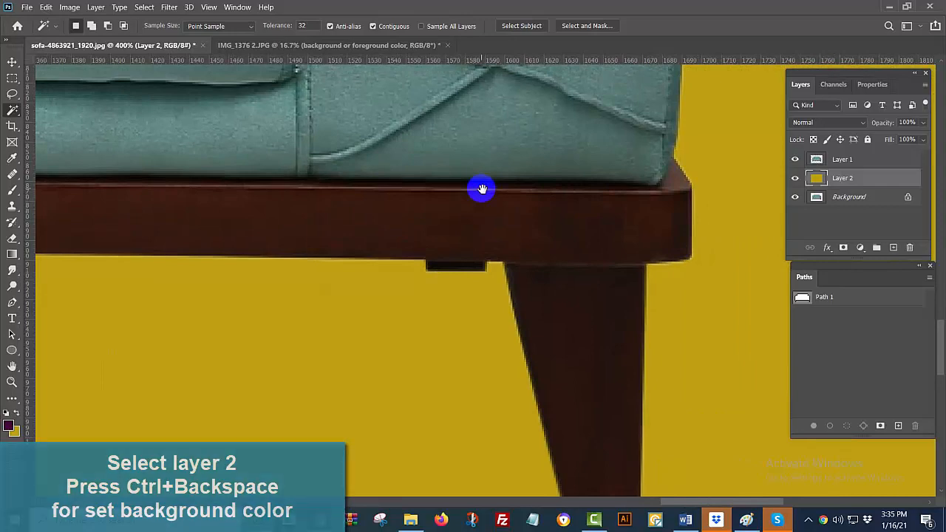
scroll(492, 205, down, 3)
scroll(495, 205, down, 2)
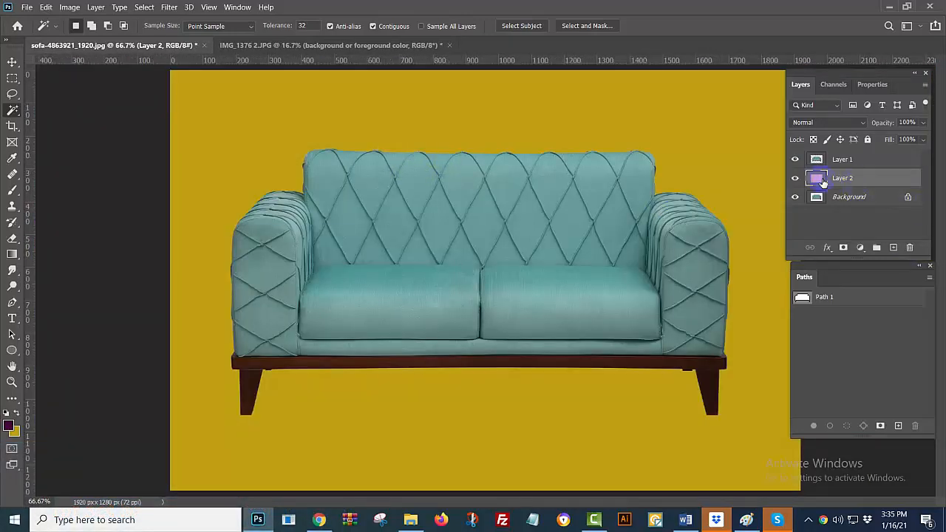
- Change the background color to bright blue (#0aafec) and fill Layer 2 with it
click(13, 434)
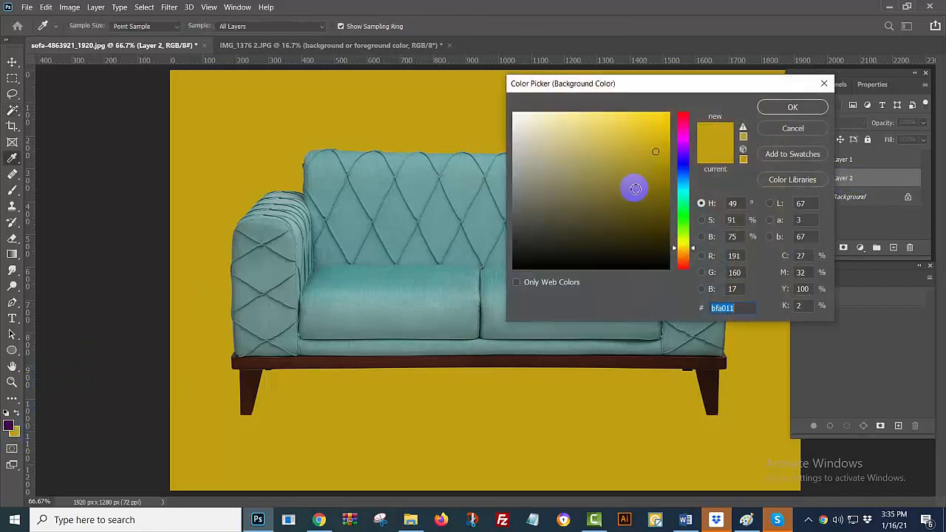
mouse_move(682, 139)
mouse_down()
mouse_move(682, 207)
mouse_move(683, 178)
mouse_up()
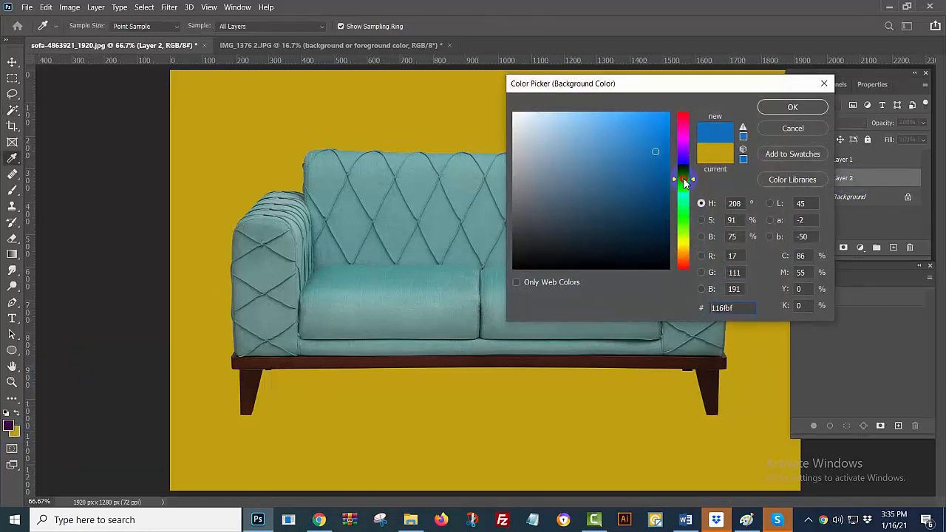
click(662, 124)
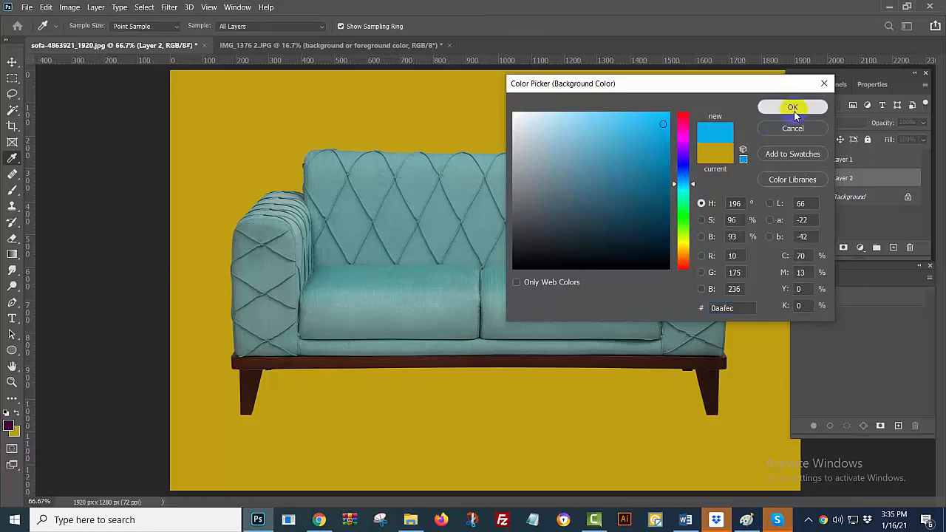
click(789, 107)
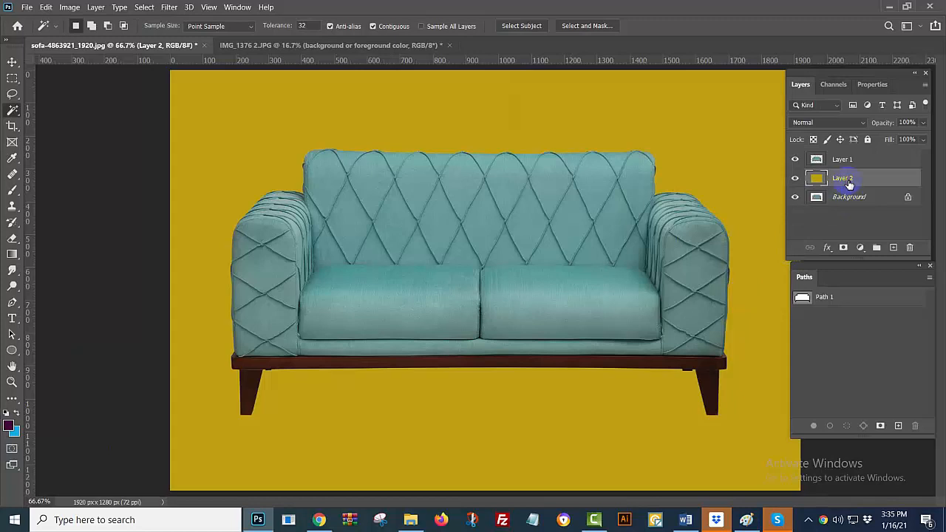
key(ctrl+BackSpace)
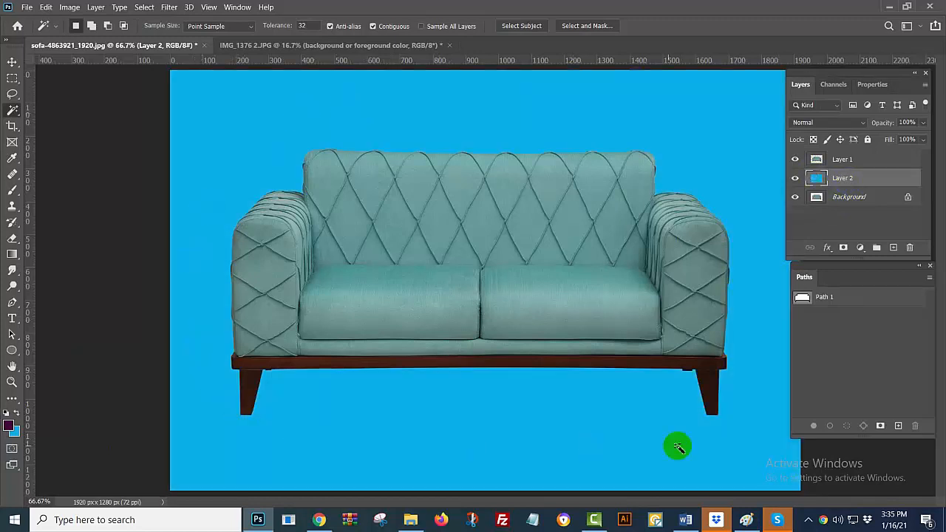
- Change the background color to magenta-purple (#bf0aec) and fill Layer 2 with it
click(14, 434)
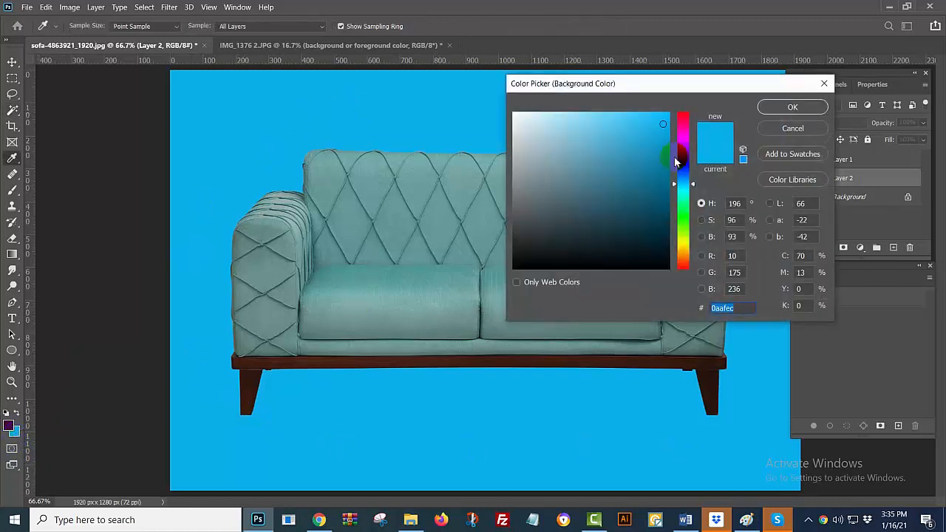
click(679, 146)
click(794, 112)
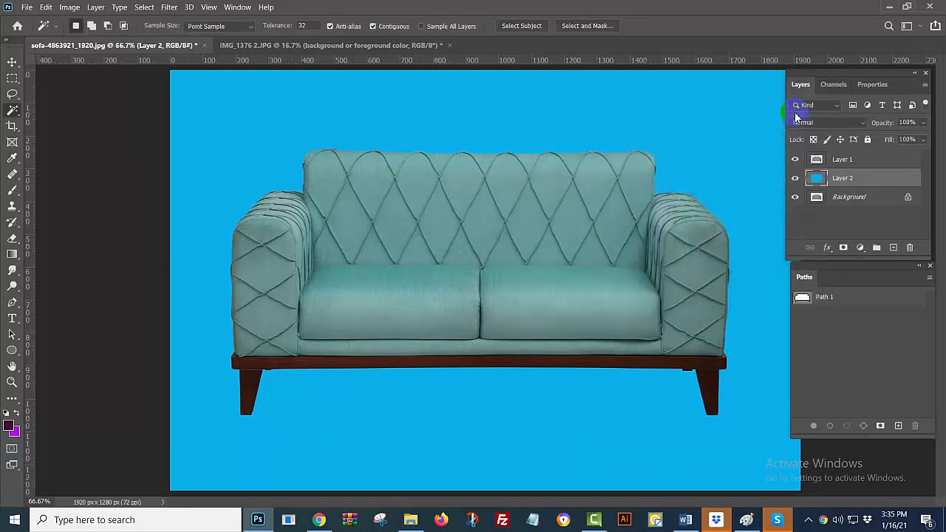
key(ctrl+BackSpace)
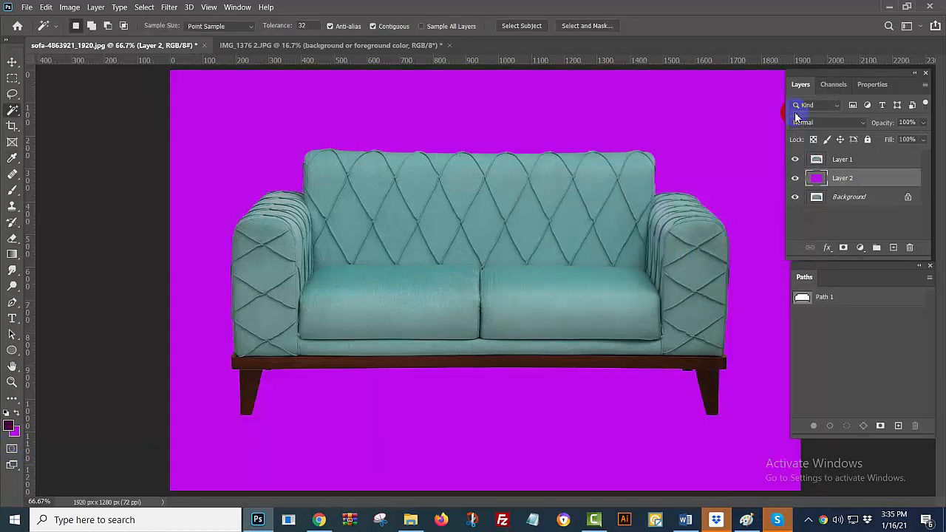
- Change the background color to black (#000000) and fill Layer 2 with it
click(14, 434)
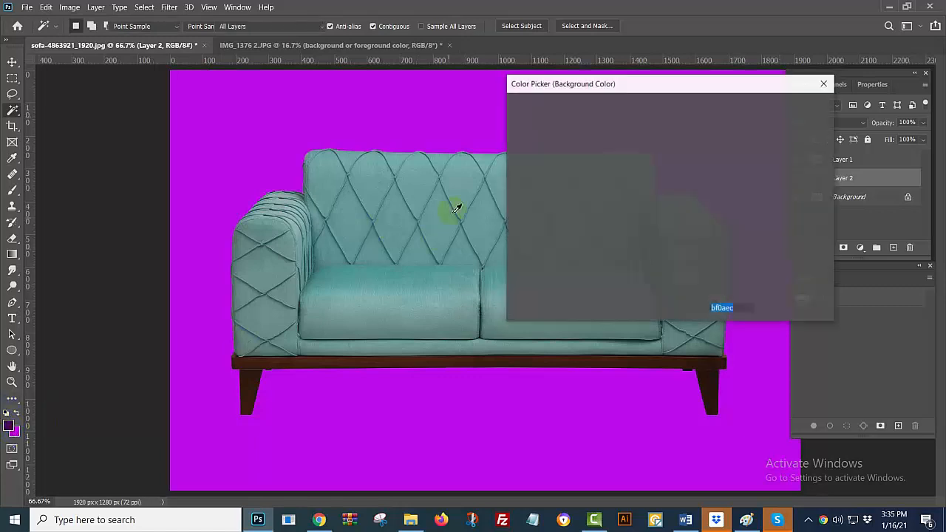
click(685, 275)
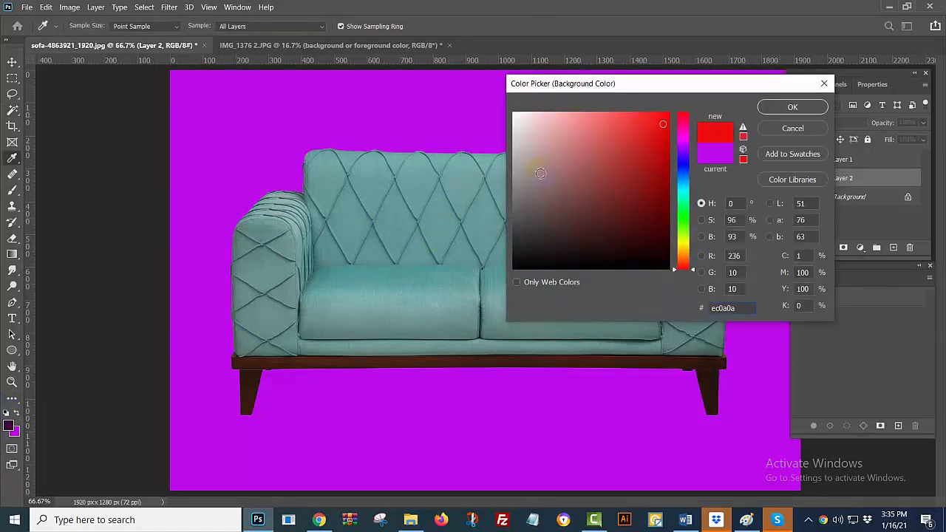
drag(535, 169, 489, 301)
click(781, 107)
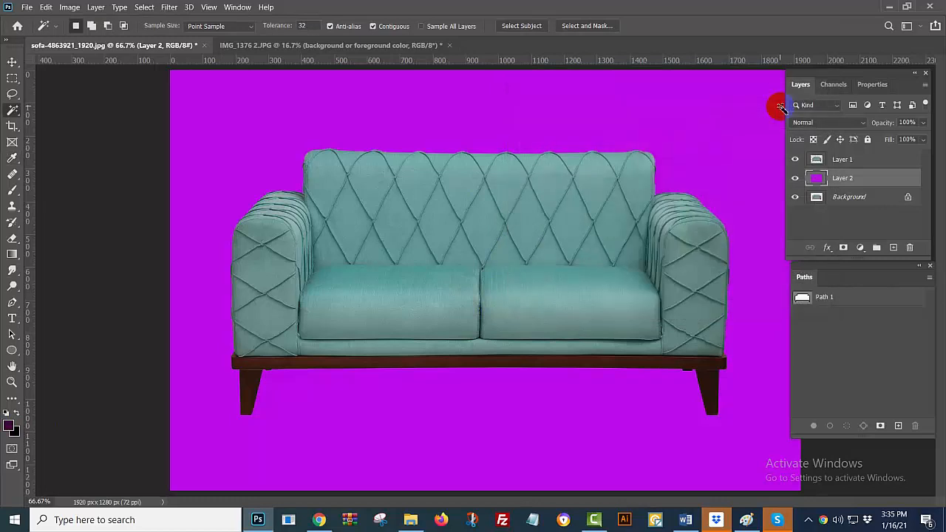
key(ctrl+BackSpace)
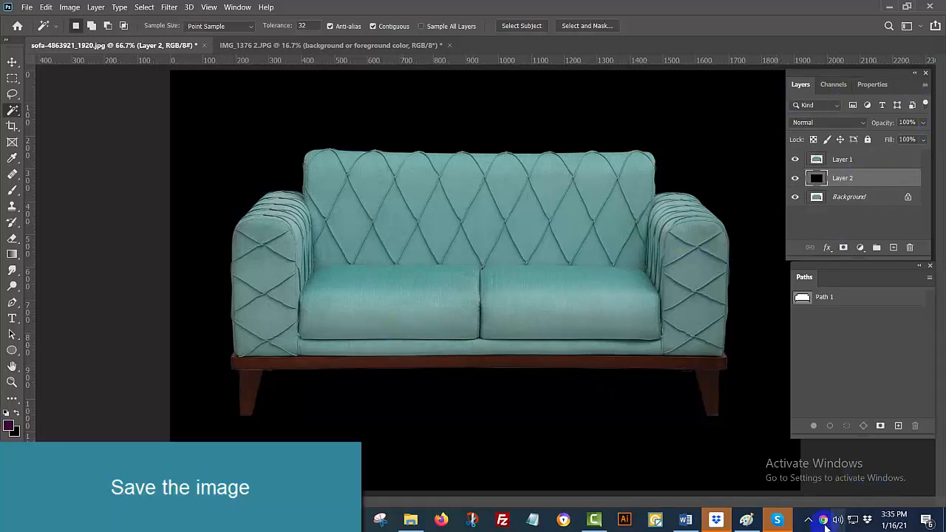
- Start saving a copy of the sofa image in the Video folder with JPEG as the file format
click(27, 9)
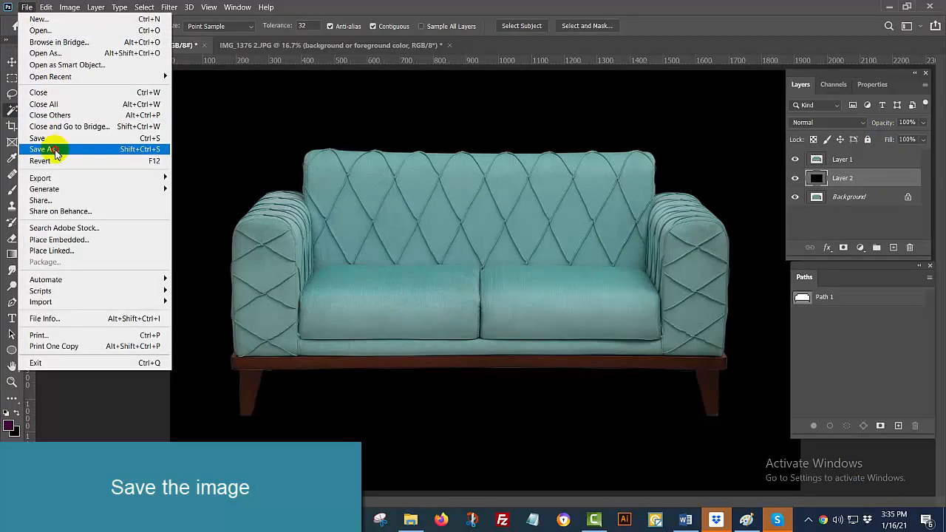
click(56, 151)
click(452, 331)
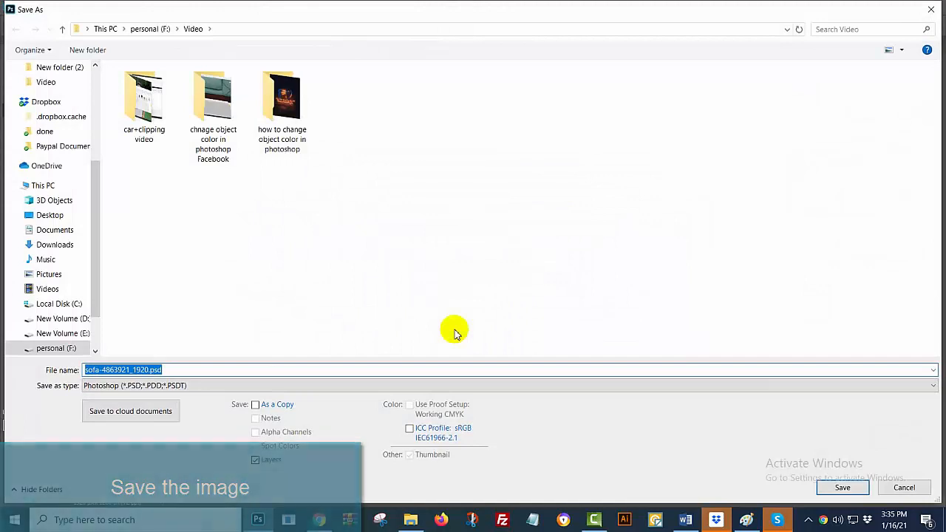
click(249, 386)
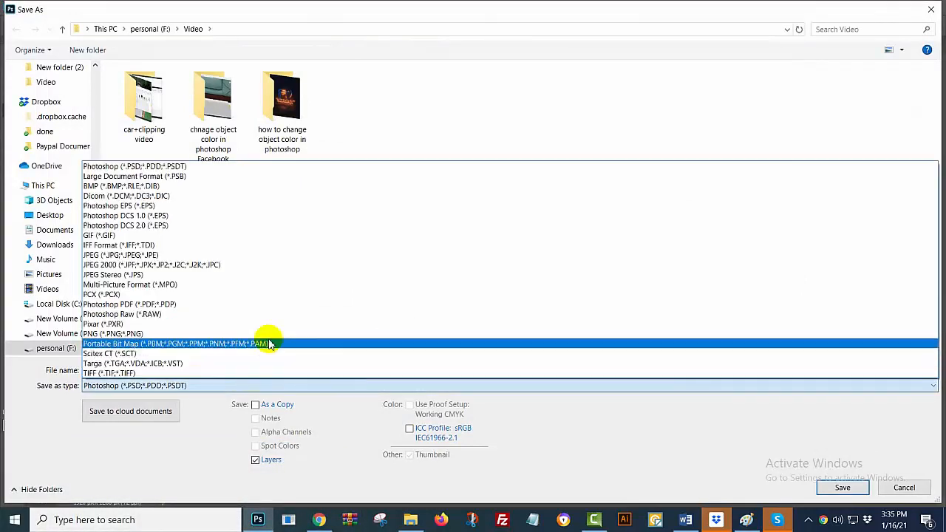
click(245, 255)
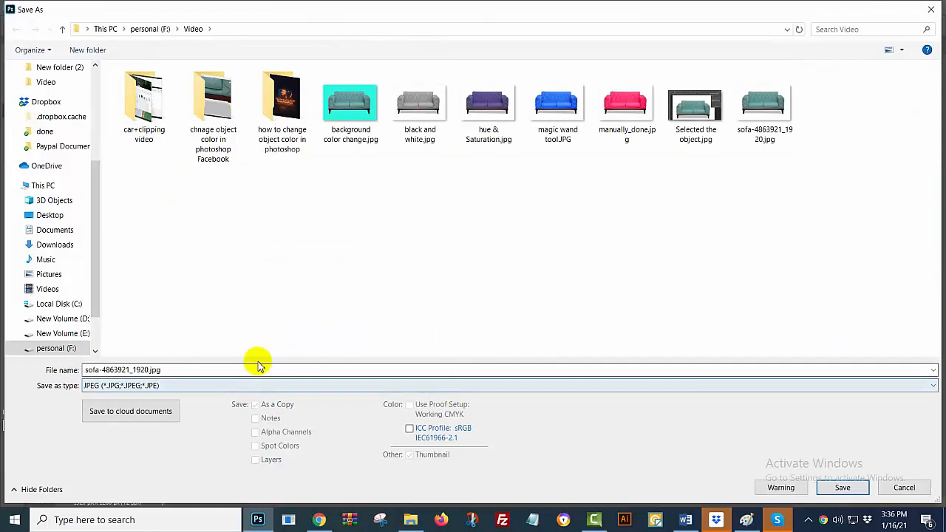
click(843, 487)
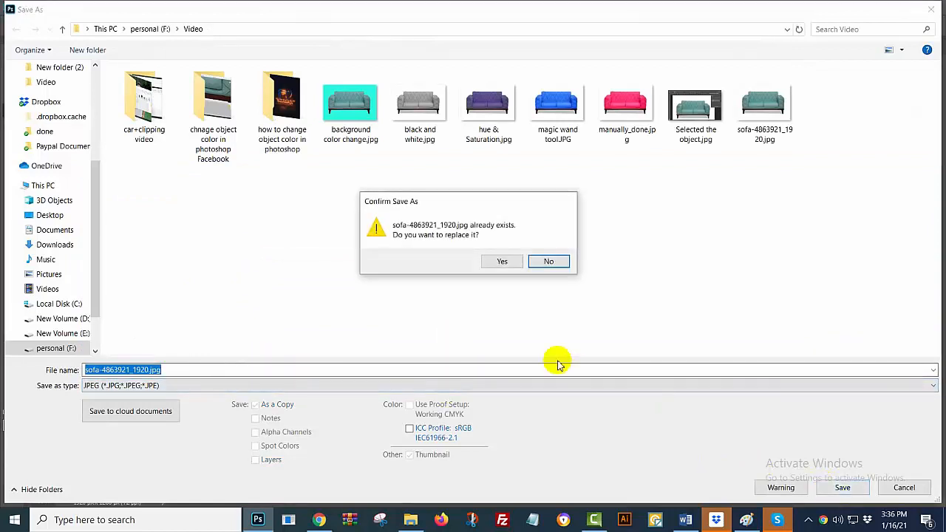
click(553, 262)
key(Return)
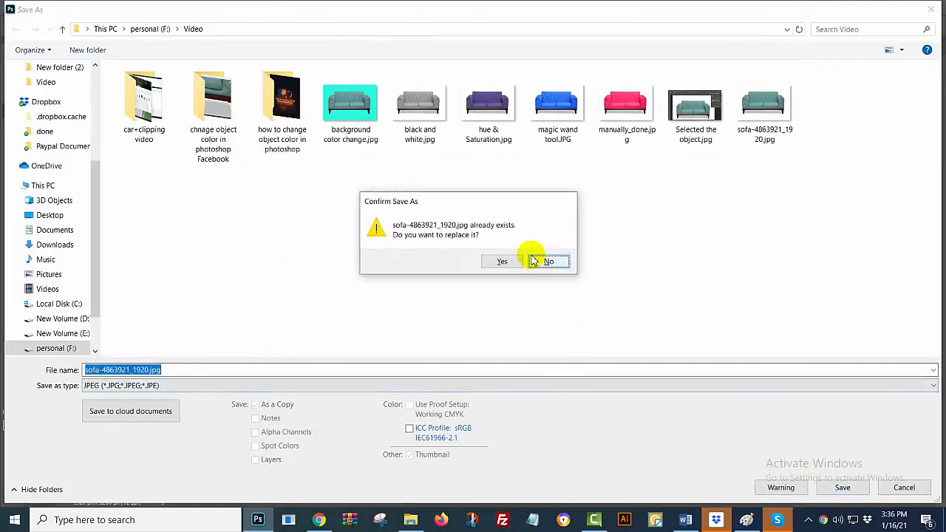
click(544, 261)
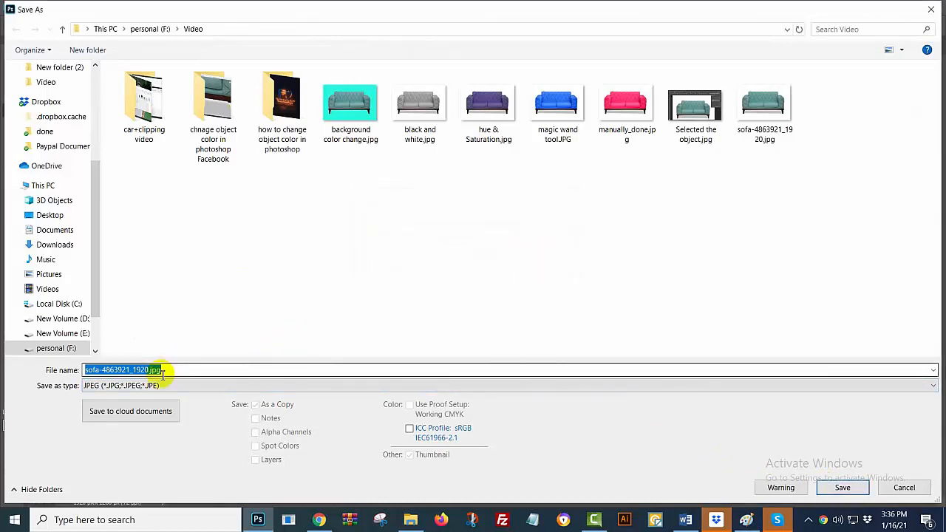
key(Return)
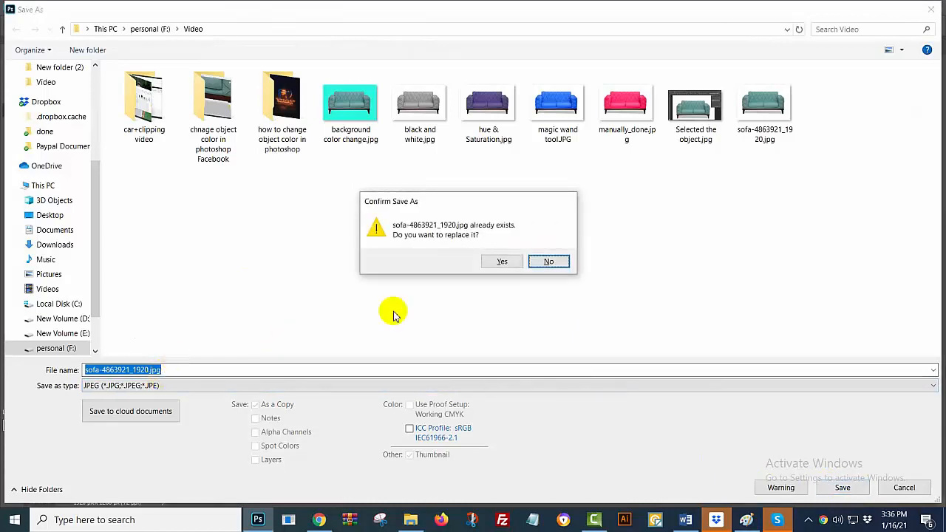
click(549, 261)
- Name the copy "bg color change" and save it as a baseline standard JPEG at maximum quality 12
double_click(158, 370)
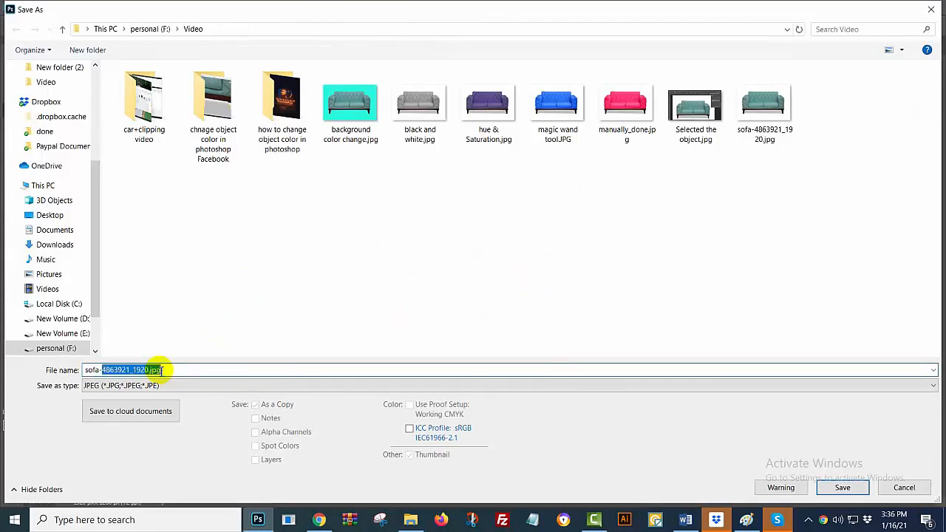
text(bg co)
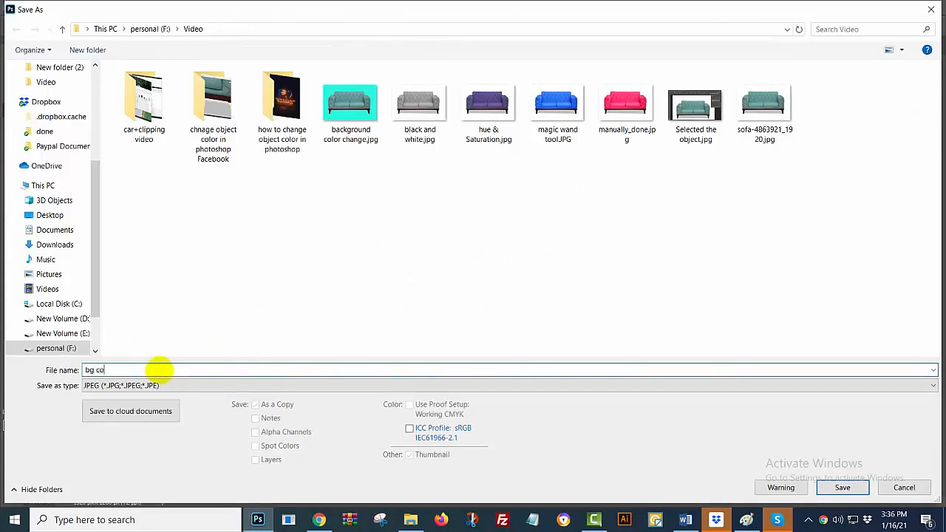
text(lor )
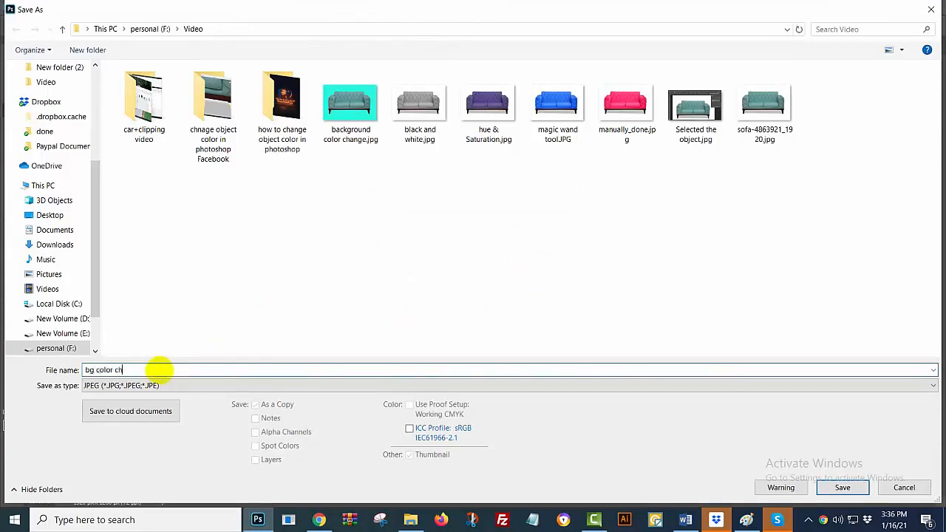
text(change)
key(Return)
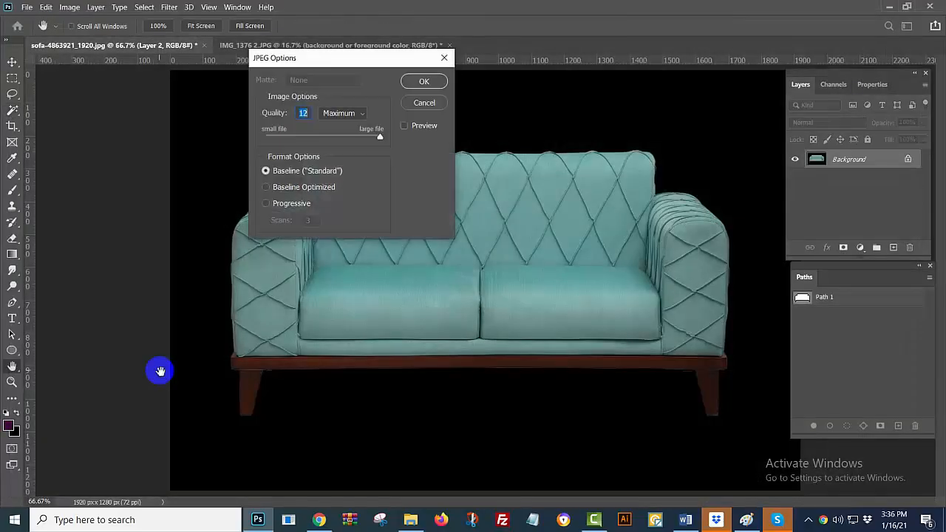
click(423, 81)
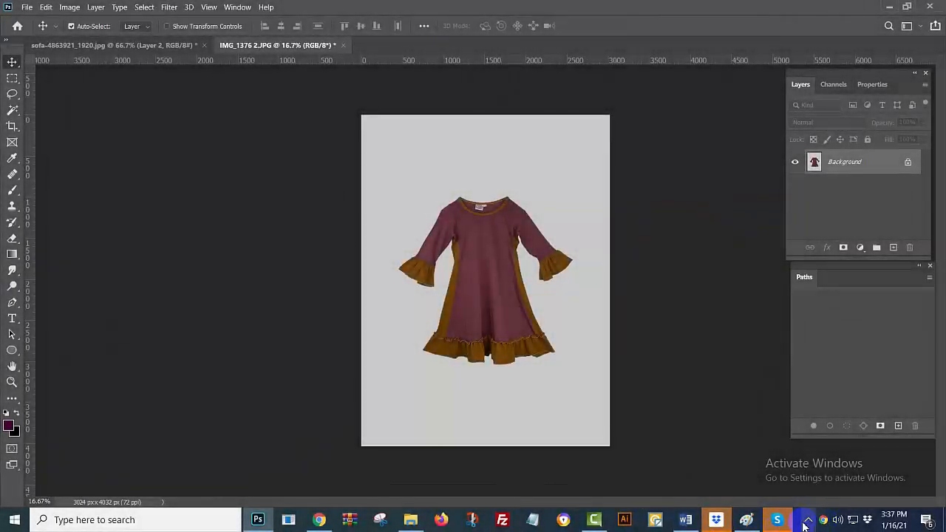
- Select the dress in IMG_1376 2.JPG as the subject and feather the selection by 0.5 pixels
click(12, 112)
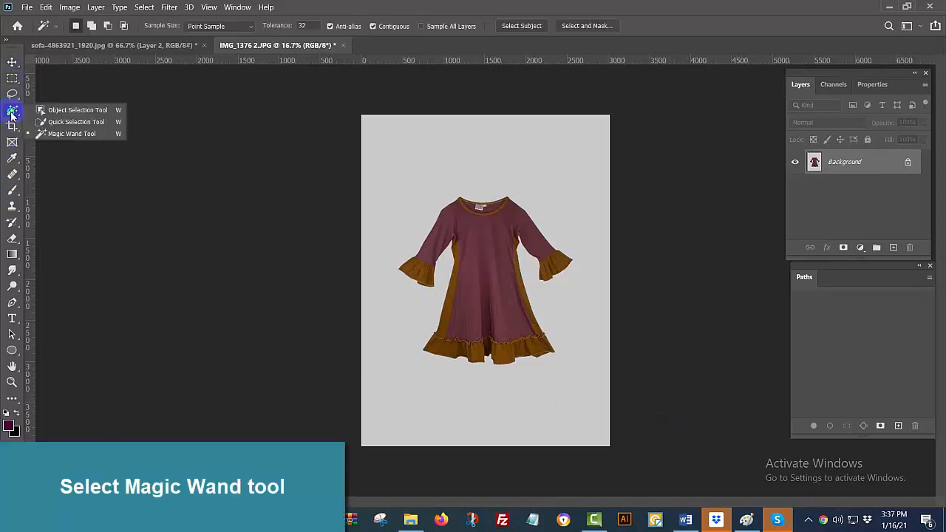
click(74, 136)
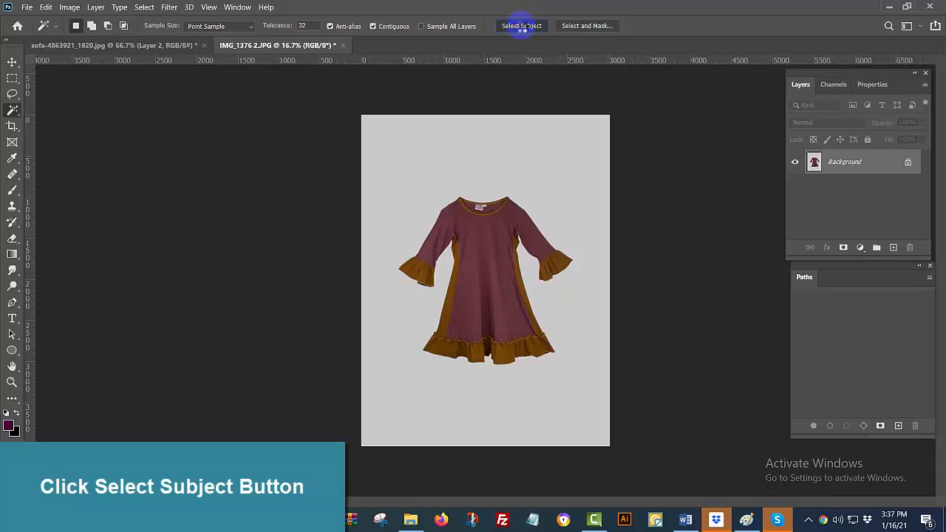
click(145, 7)
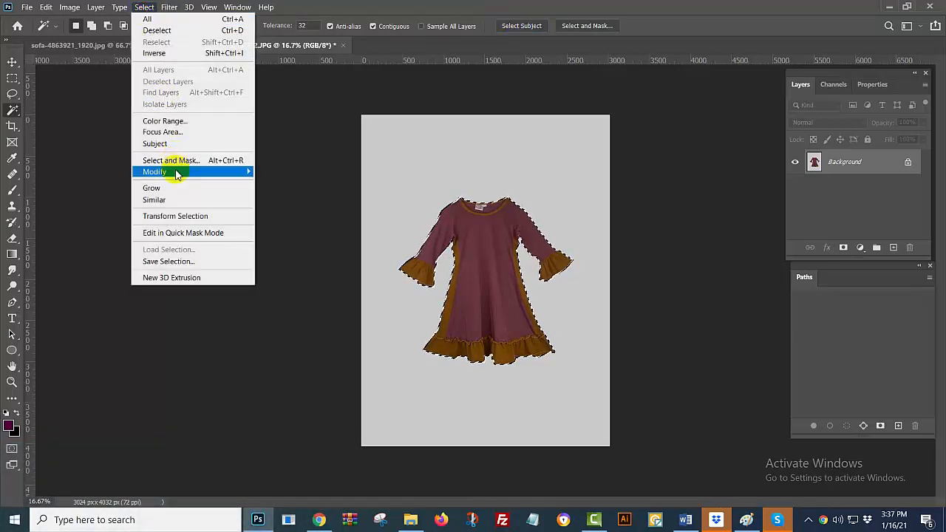
mouse_move(177, 172)
click(294, 215)
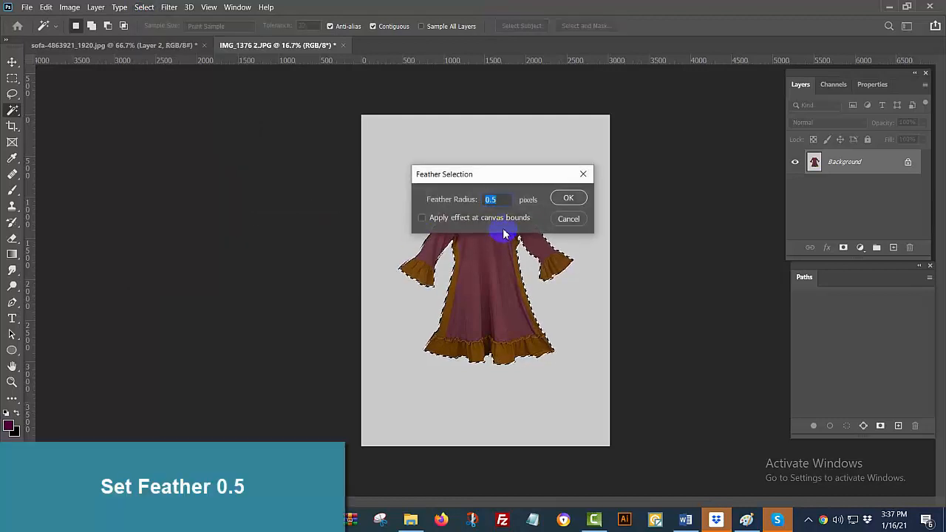
click(568, 200)
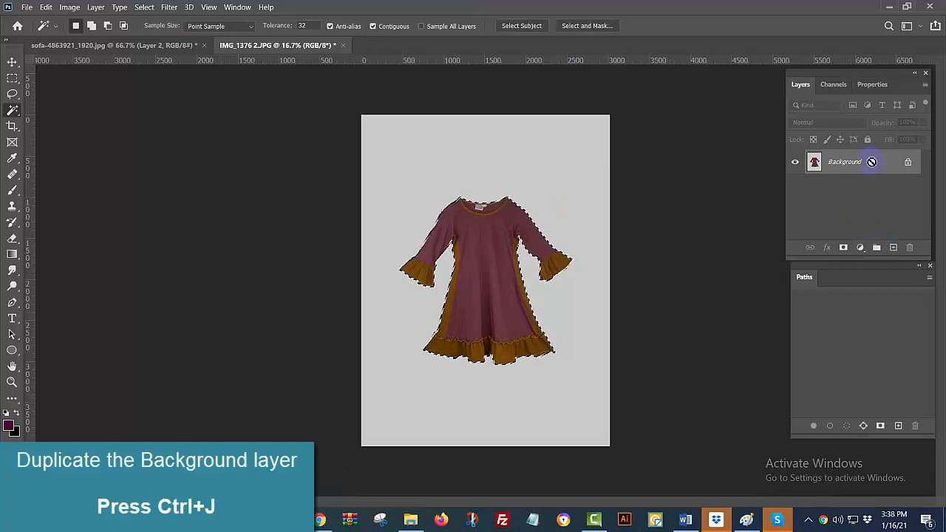
- Copy the selected dress to its own layer and add an empty layer between it and the Background layer
key(ctrl+j)
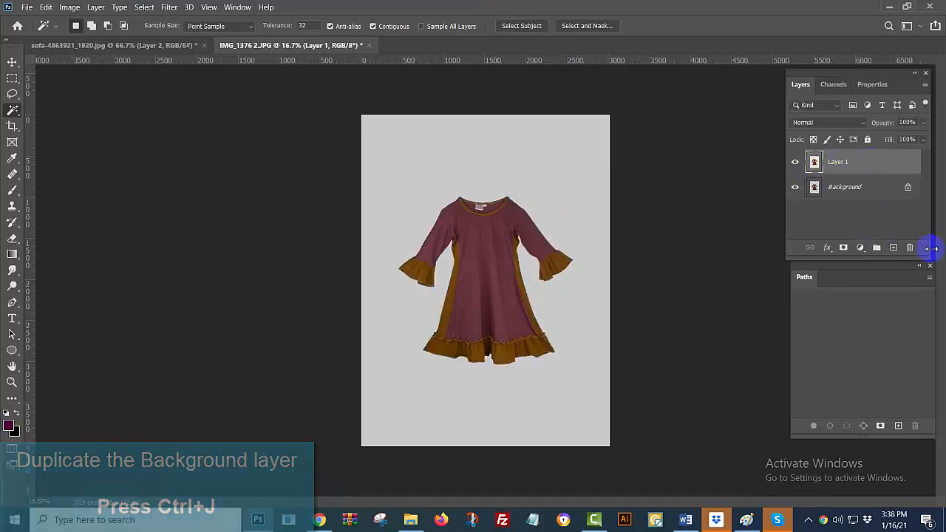
click(895, 248)
drag(839, 167, 839, 196)
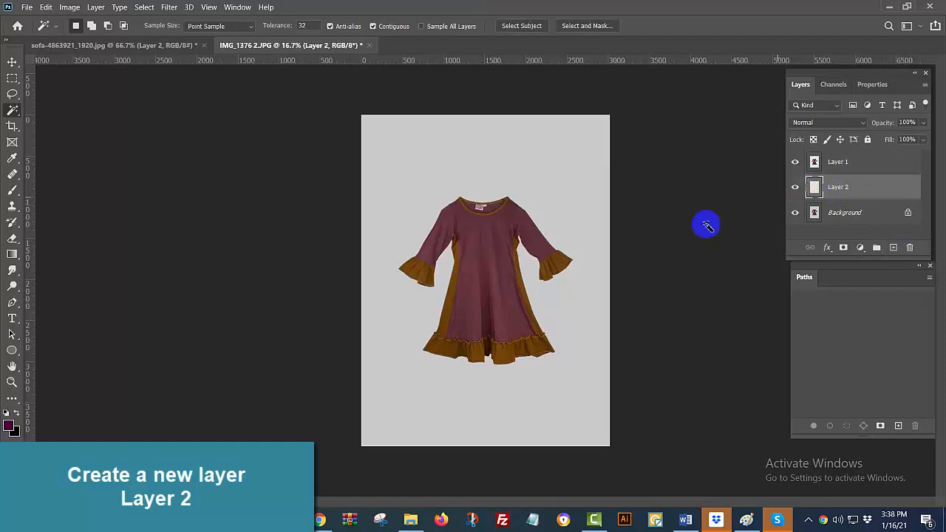
- Set the background color to white (#ffffff) and fill Layer 2 behind the dress with it
click(15, 435)
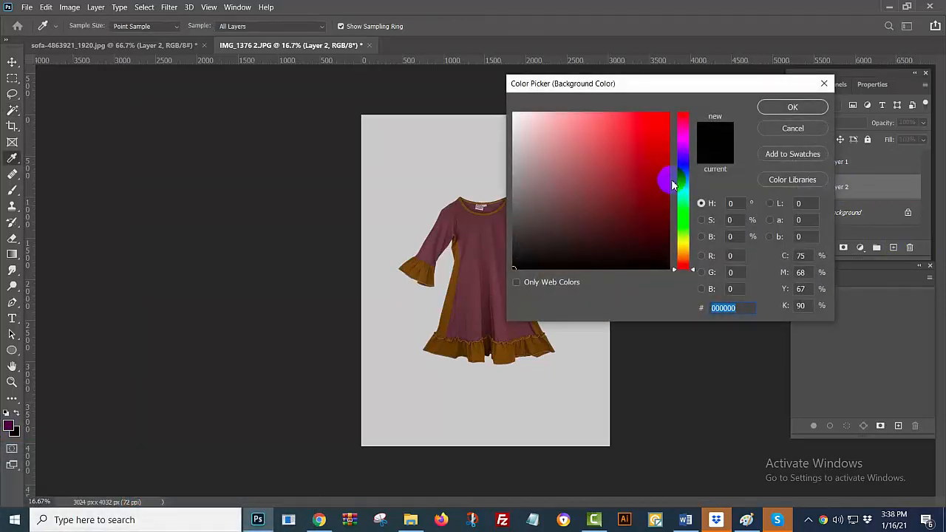
drag(673, 185, 500, 111)
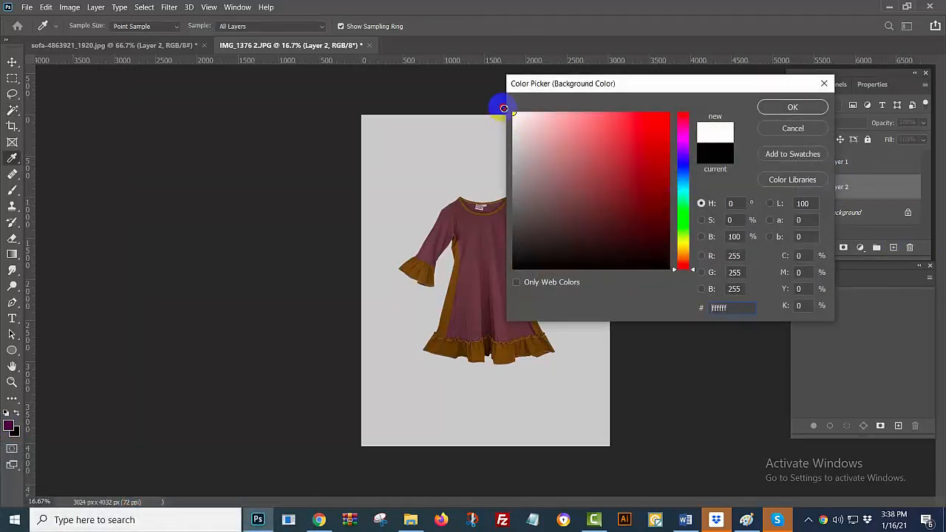
click(766, 115)
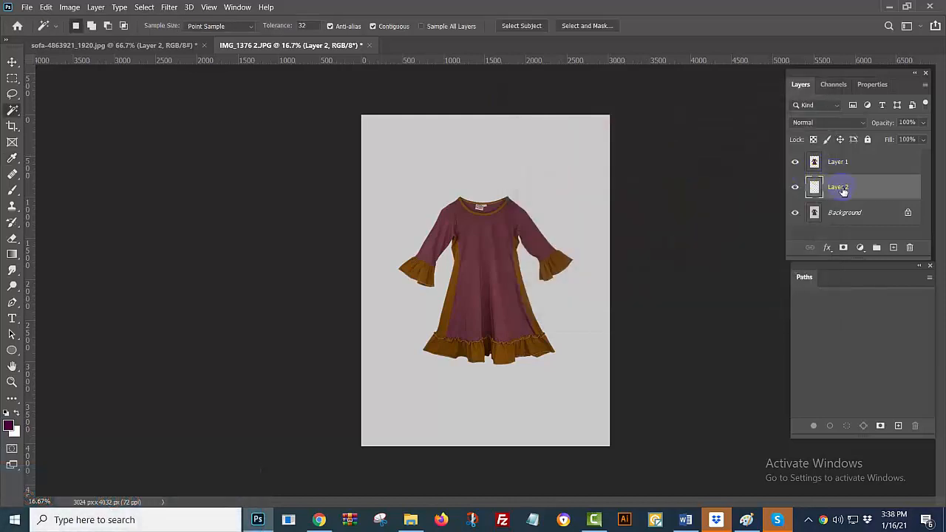
key(ctrl+BackSpace)
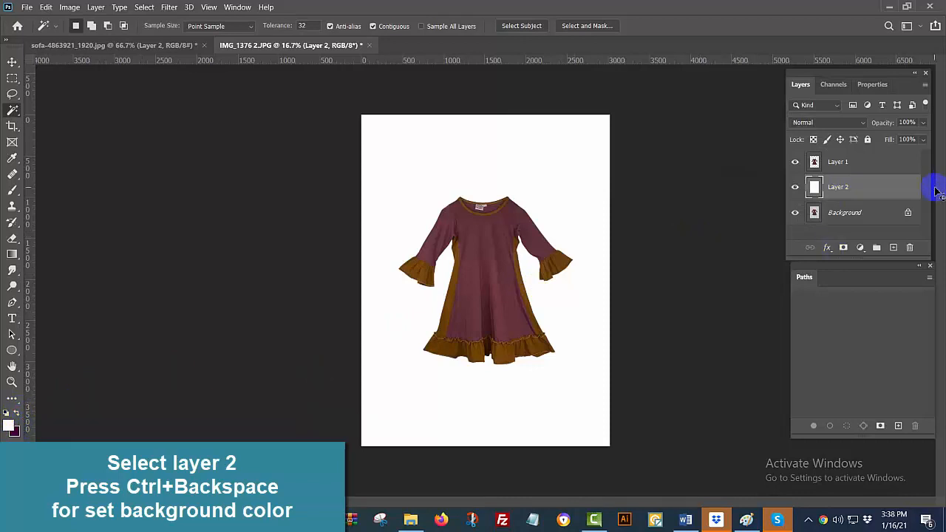
- Fill Layer 2 behind the dress with the dark purple background color (#45083a)
key(ctrl+BackSpace)
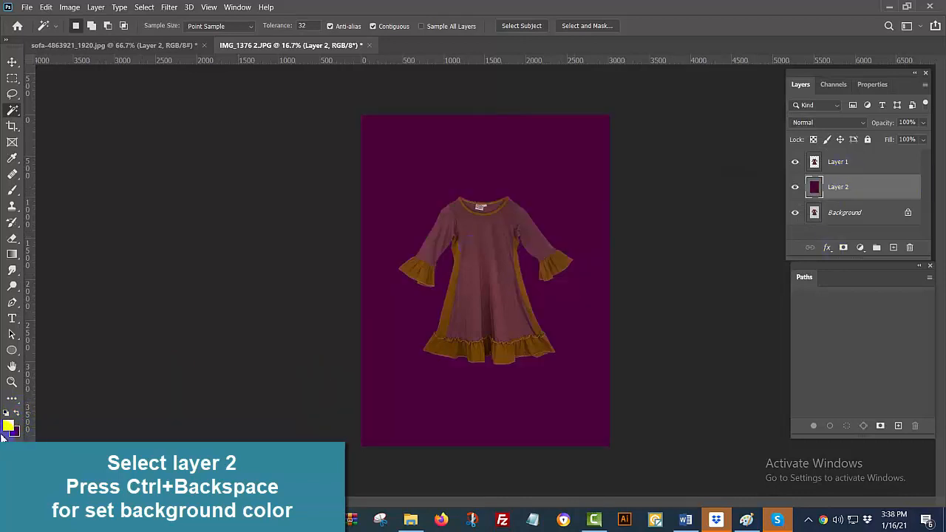
click(8, 426)
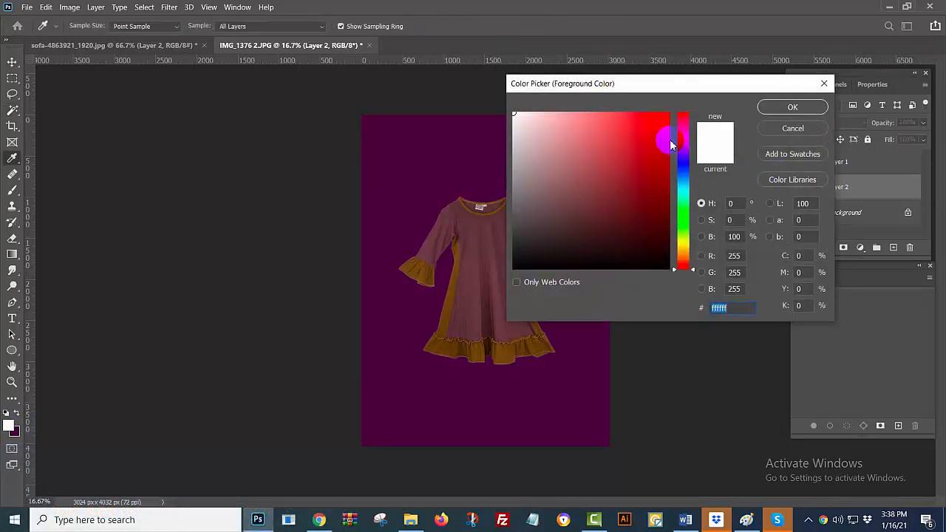
click(786, 130)
click(9, 427)
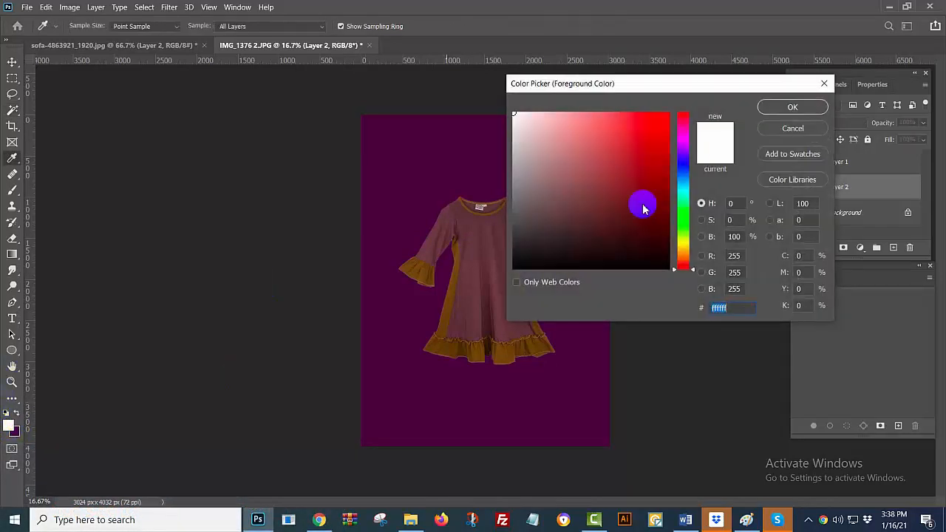
click(789, 131)
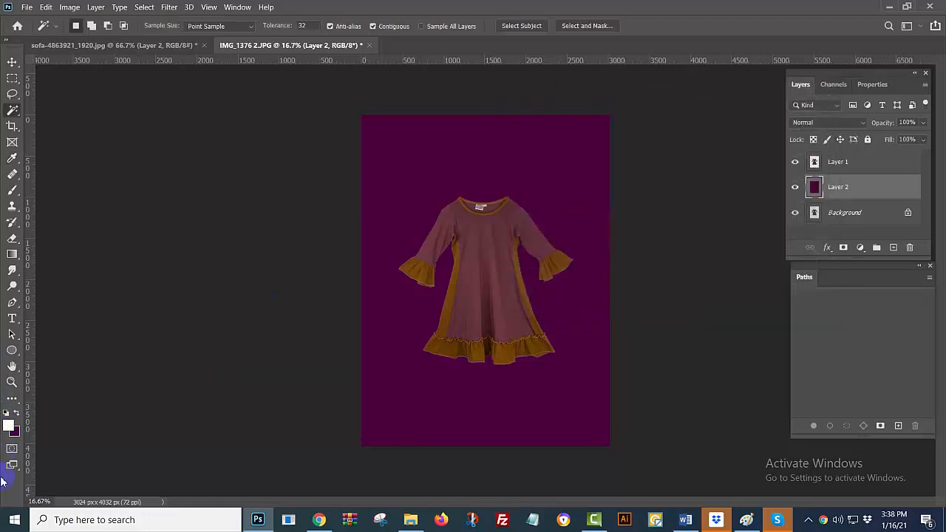
- Change the background color to bright pink (#e428c3) and fill Layer 2 behind the dress with it
click(13, 432)
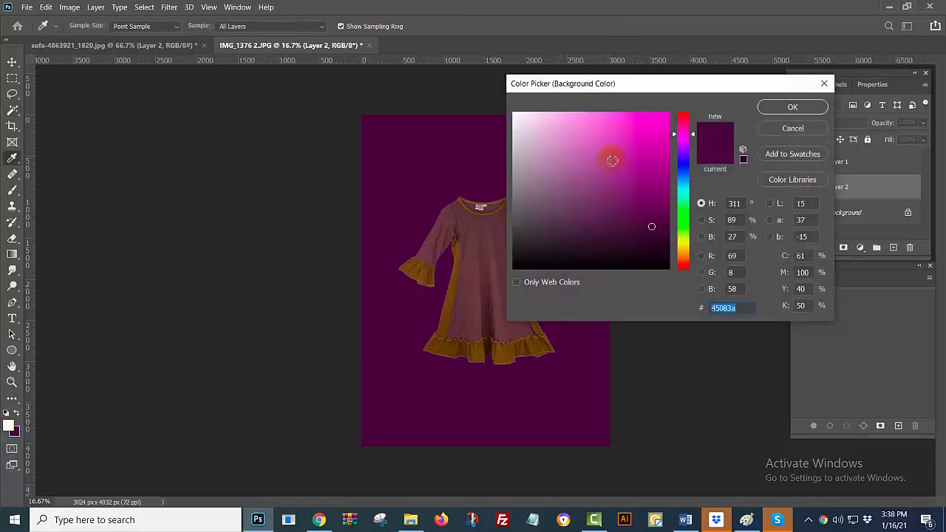
click(543, 173)
click(640, 126)
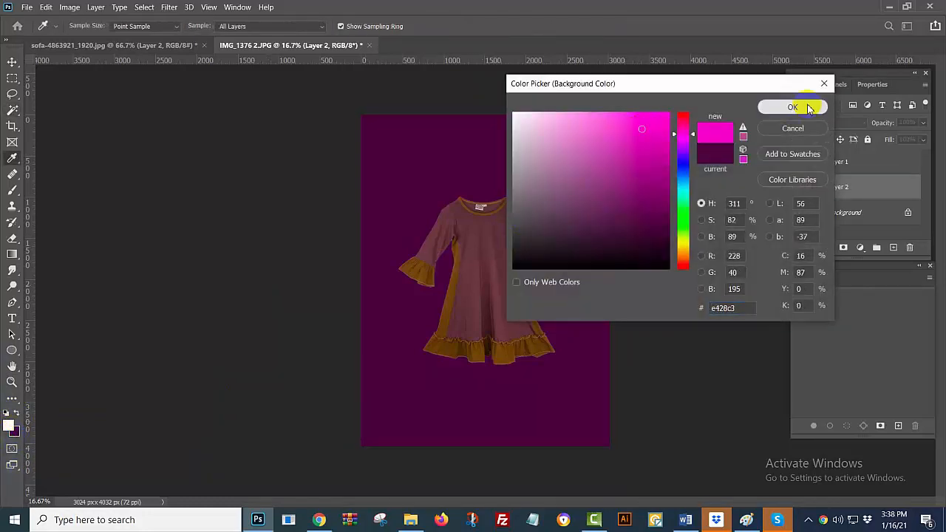
click(793, 107)
key(ctrl+BackSpace)
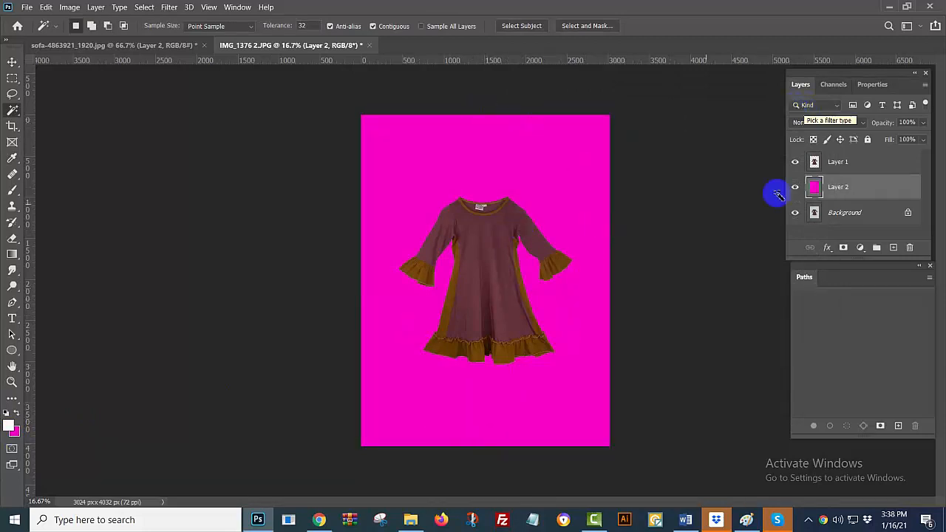
- Change the background color to white (#ffffff) and fill Layer 2 behind the dress with it
click(14, 432)
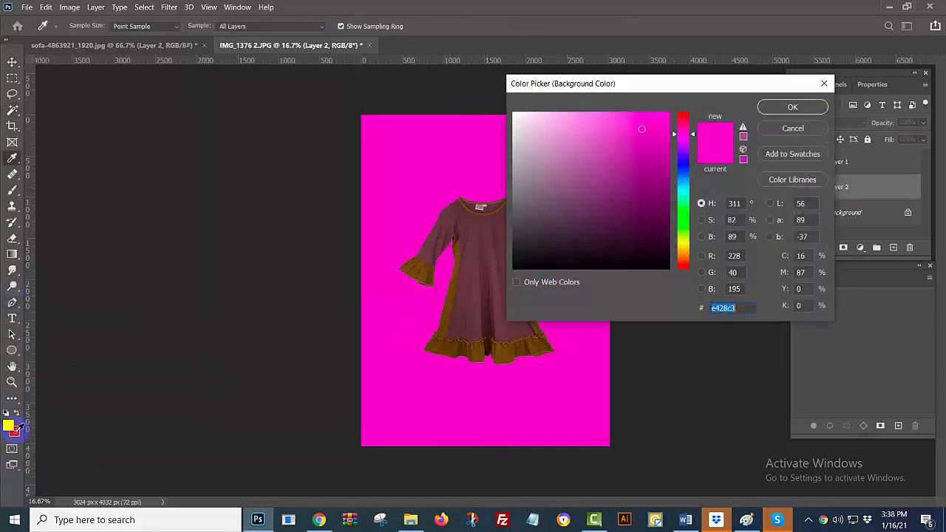
click(527, 121)
click(769, 107)
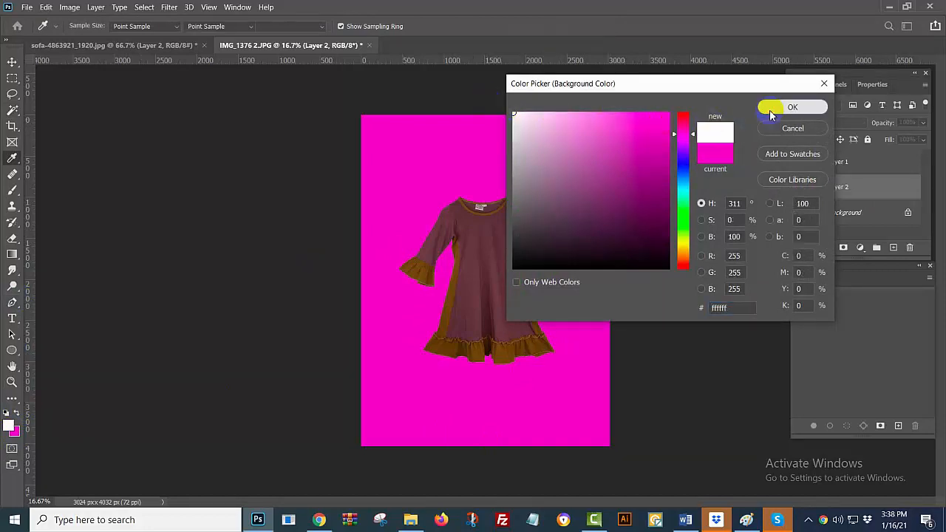
key(ctrl+BackSpace)
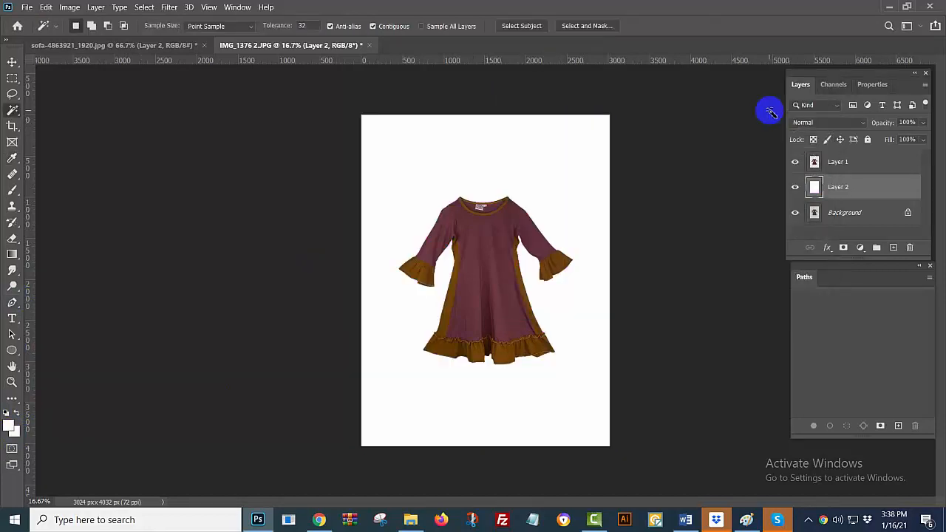
- Save the dress image on the computer as a JPEG named "white background" in the Done___IMAGES TO CLIP folder, accepting the JPEG options
click(27, 7)
click(46, 151)
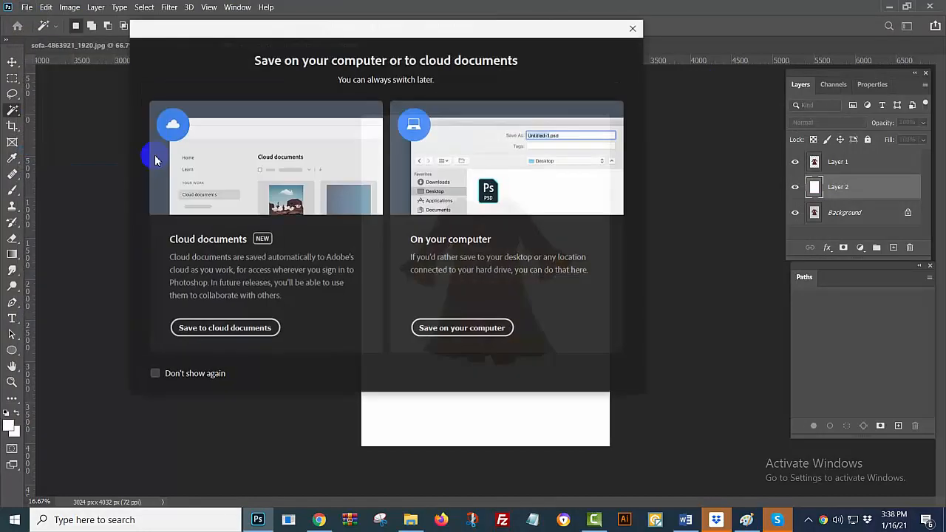
click(426, 337)
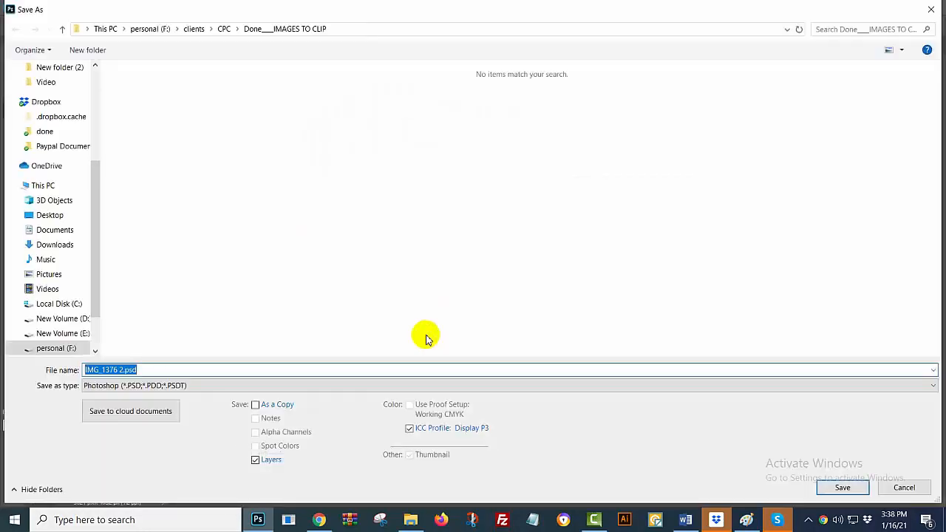
text(white background)
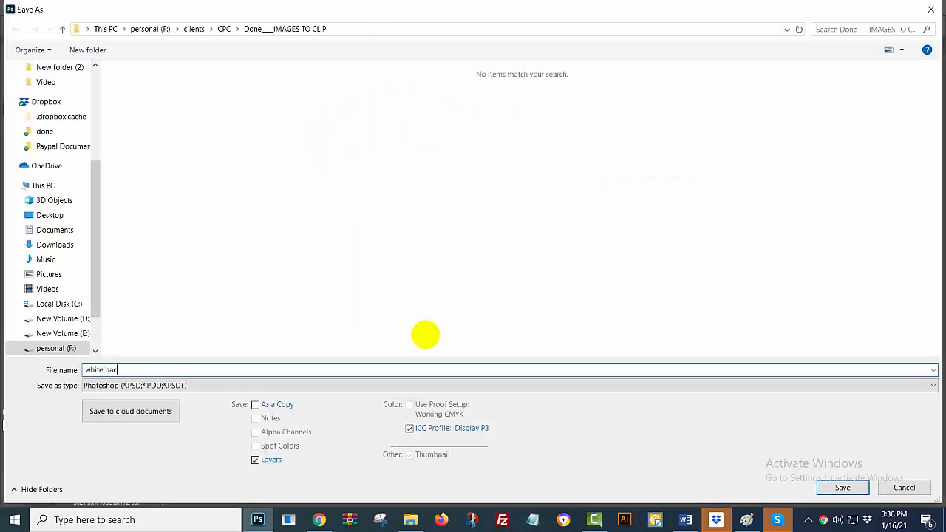
click(355, 385)
click(391, 264)
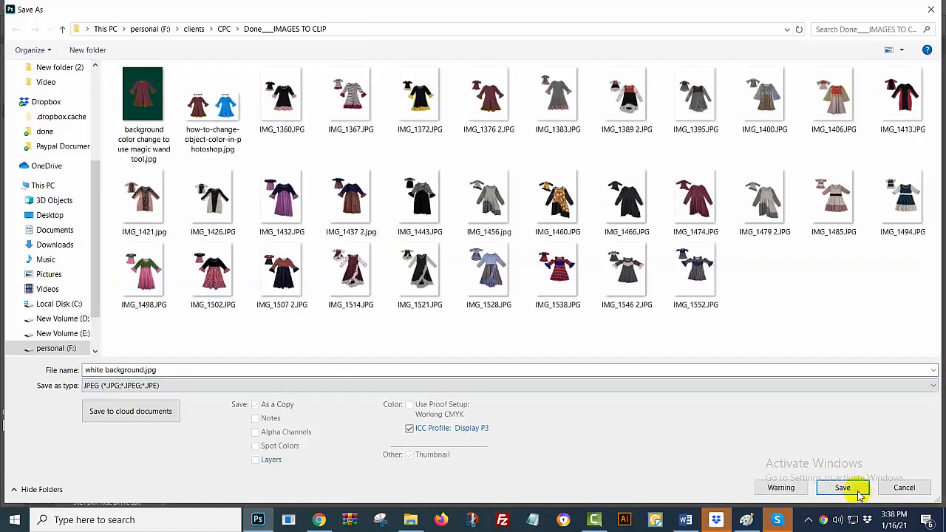
click(844, 487)
click(424, 83)
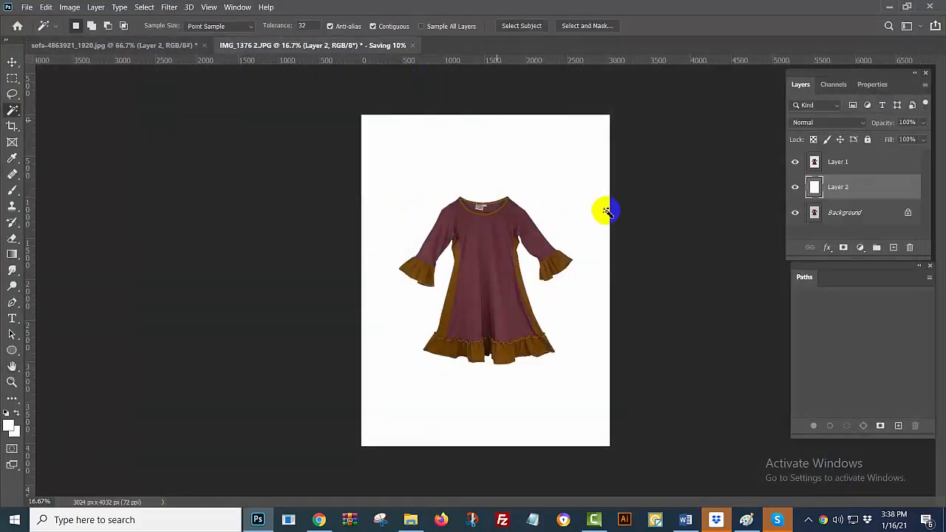
click(809, 520)
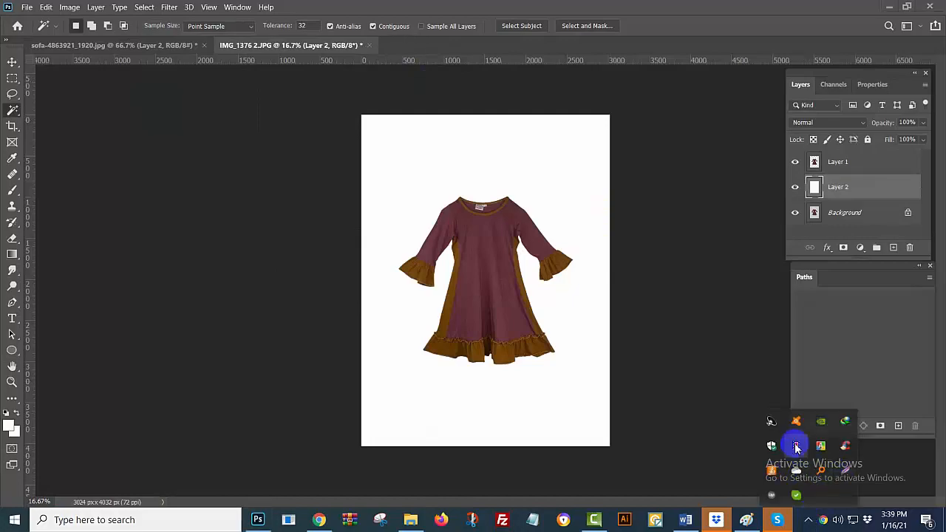